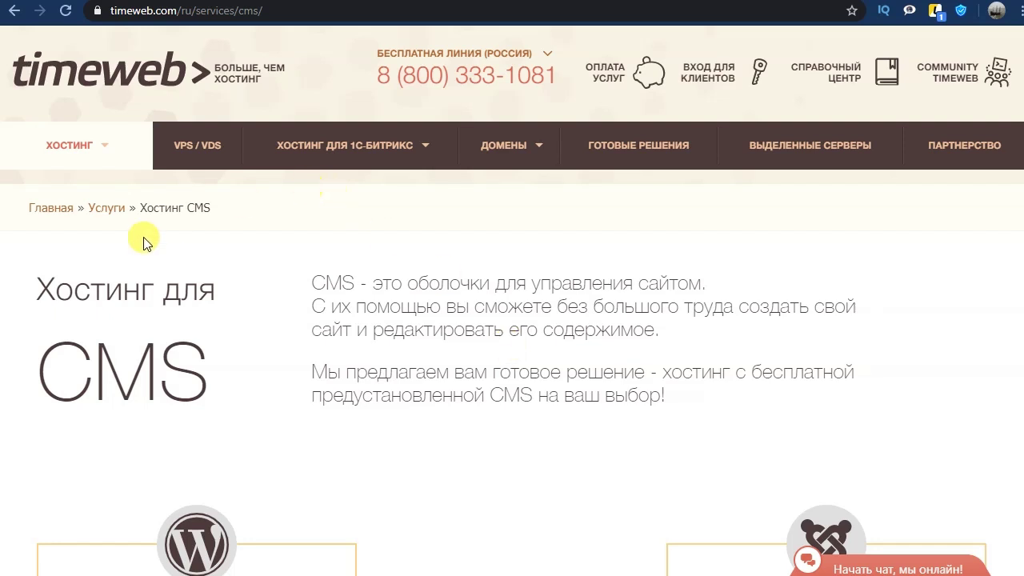
Compare the WordPress hosting offer's Start and PRO tariffs, and its monthly and yearly payment options
{"action": "scroll", "coordinate": [652, 361], "scroll_direction": "down", "scroll_amount": 5}
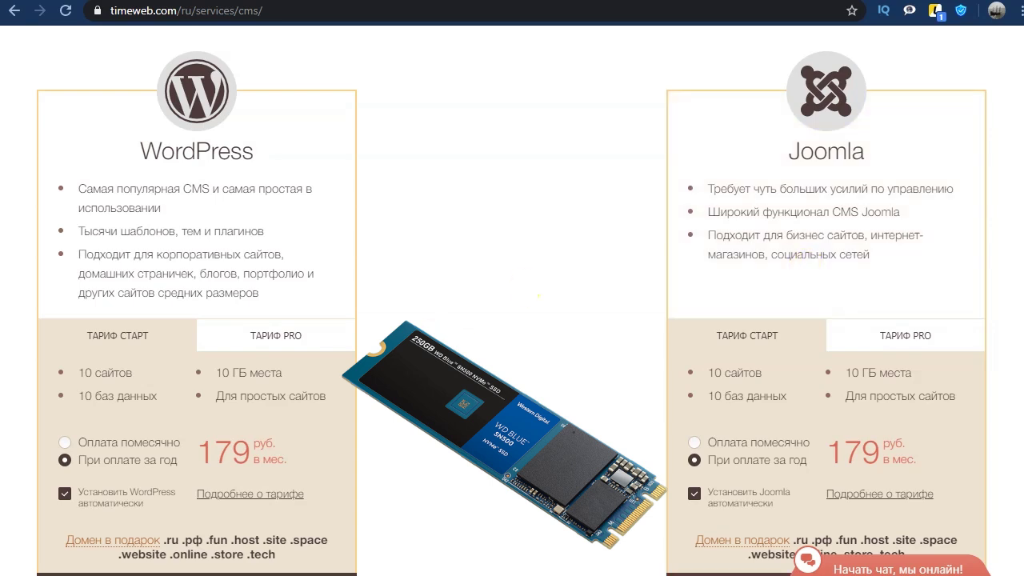
{"action": "scroll", "coordinate": [511, 309], "scroll_direction": "down", "scroll_amount": 1}
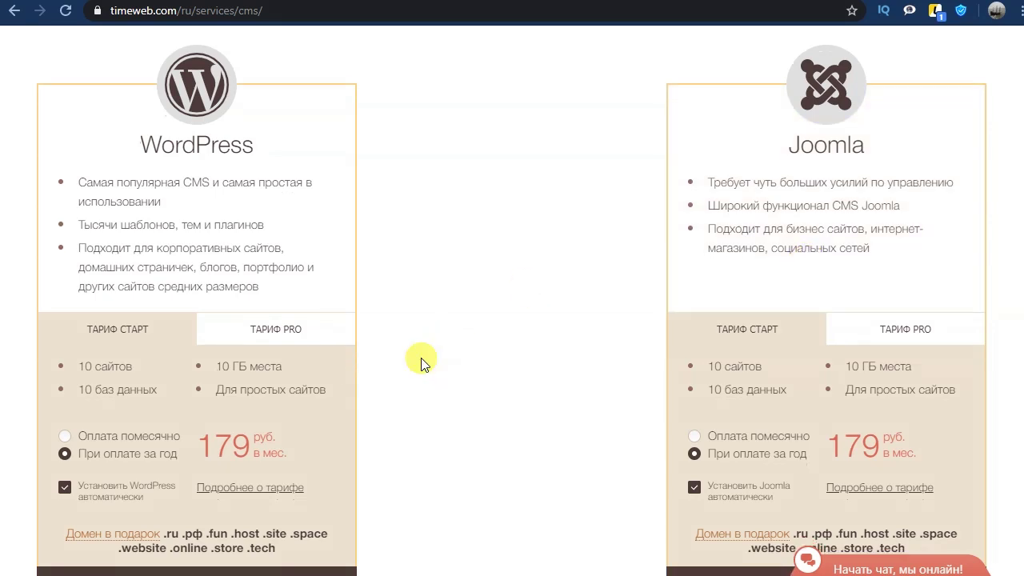
{"action": "scroll", "coordinate": [424, 364], "scroll_direction": "down", "scroll_amount": 1}
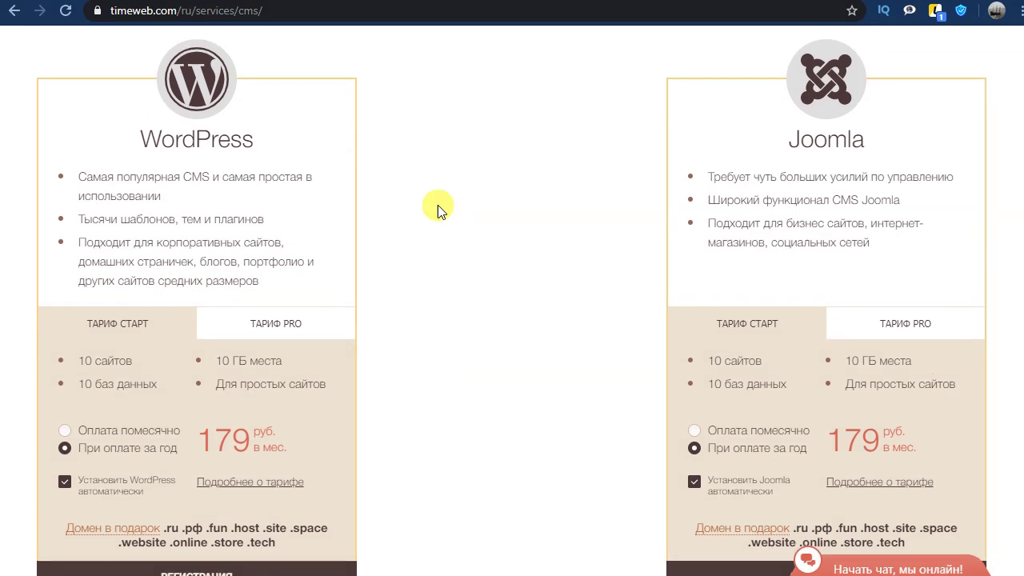
{"action": "scroll", "coordinate": [438, 210], "scroll_direction": "down", "scroll_amount": 2}
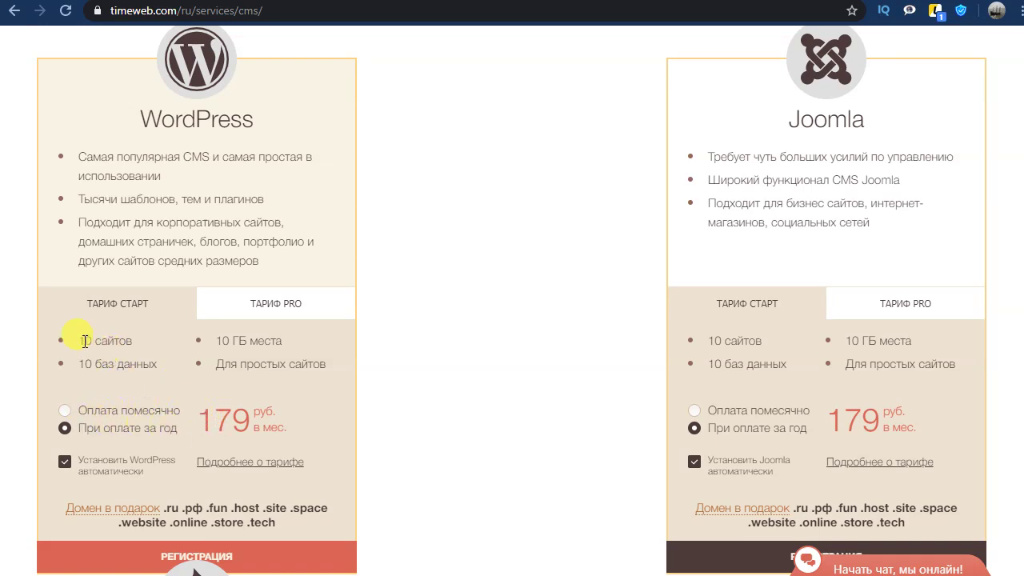
{"action": "left_click", "coordinate": [267, 307]}
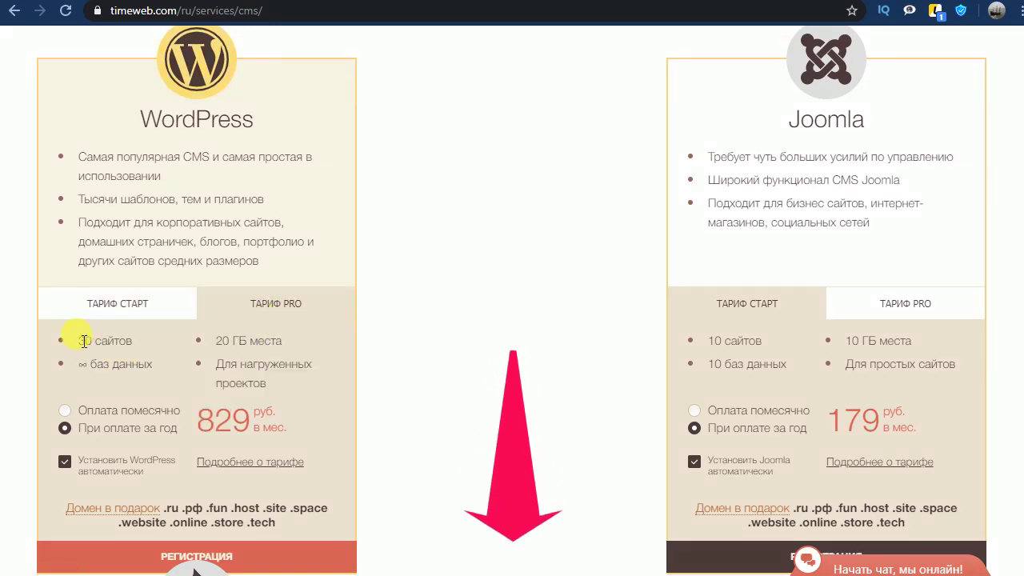
{"action": "left_click_drag", "start_coordinate": [83, 341], "coordinate": [166, 360]}
{"action": "left_click", "coordinate": [137, 308]}
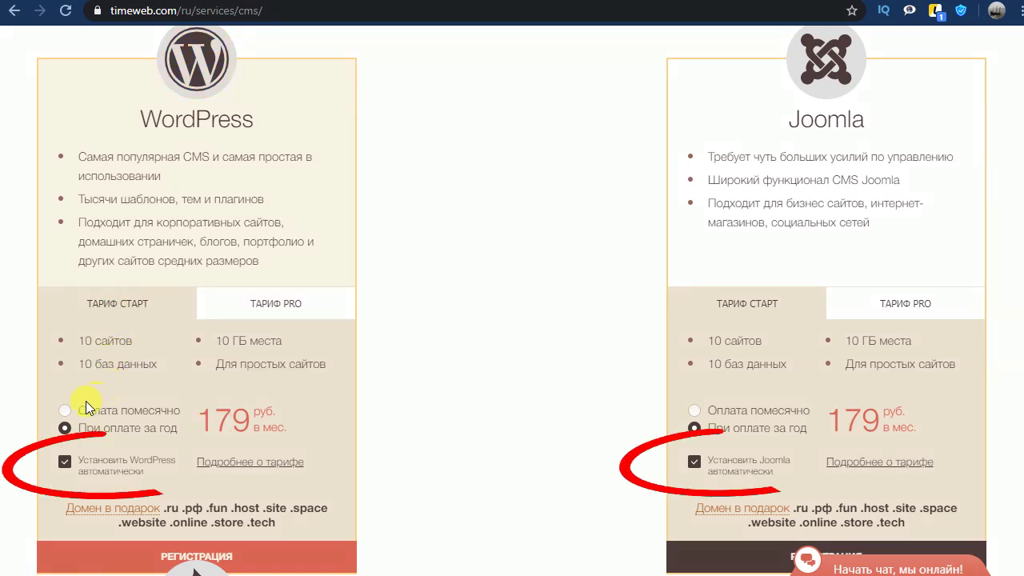
{"action": "left_click", "coordinate": [66, 411]}
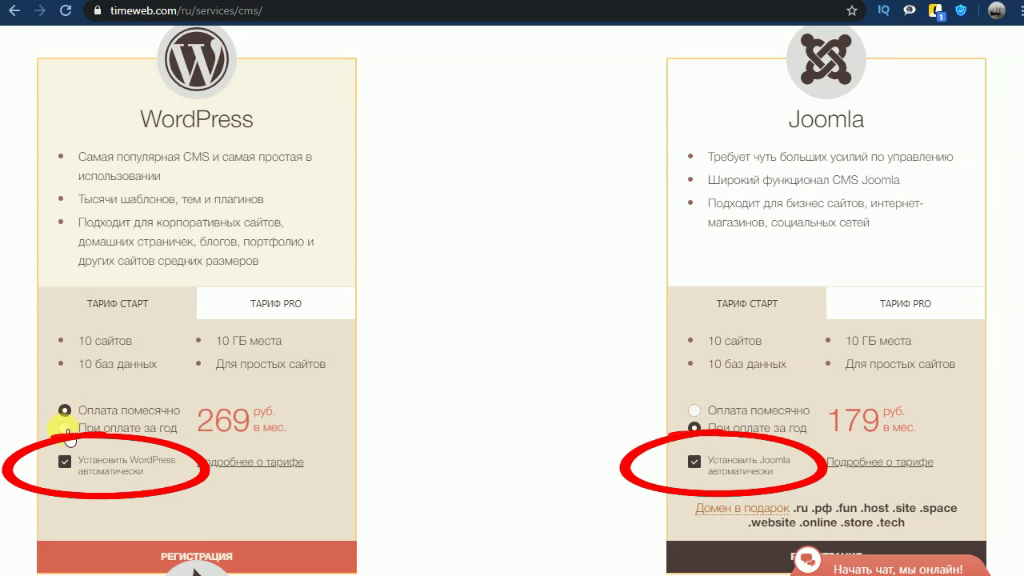
{"action": "left_click", "coordinate": [65, 428]}
Order the Joomla Start hosting plan for 1 year by submitting the individual customer's registration form
{"action": "scroll", "coordinate": [800, 511], "scroll_direction": "down", "scroll_amount": 1}
{"action": "left_click", "coordinate": [811, 498]}
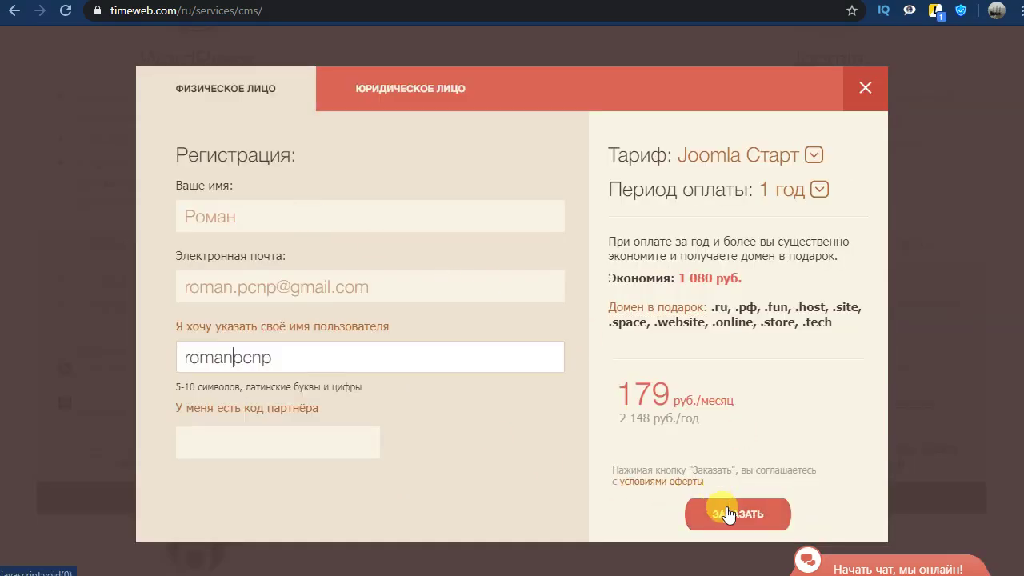
{"action": "left_click", "coordinate": [728, 512]}
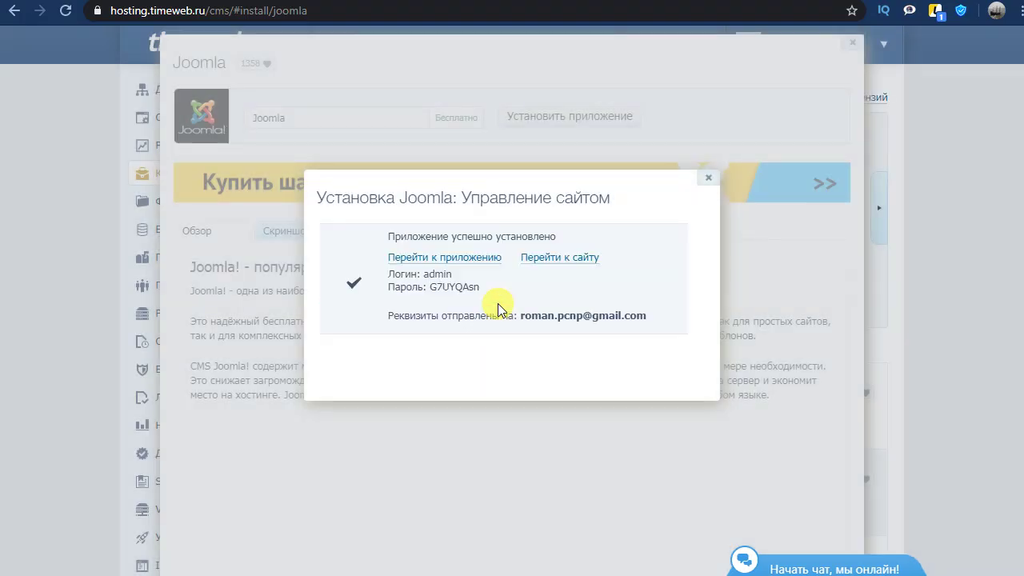
View the freshly installed Joomla site's home page and return to the hosting control panel
{"action": "left_click", "coordinate": [550, 258]}
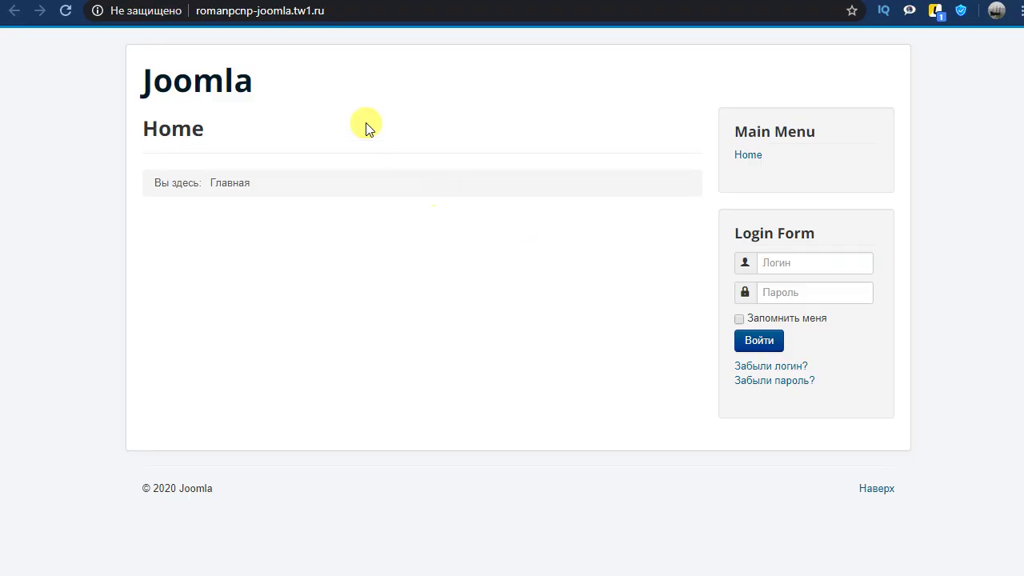
{"action": "left_click", "coordinate": [350, 12]}
{"action": "key", "text": "ctrl+w"}
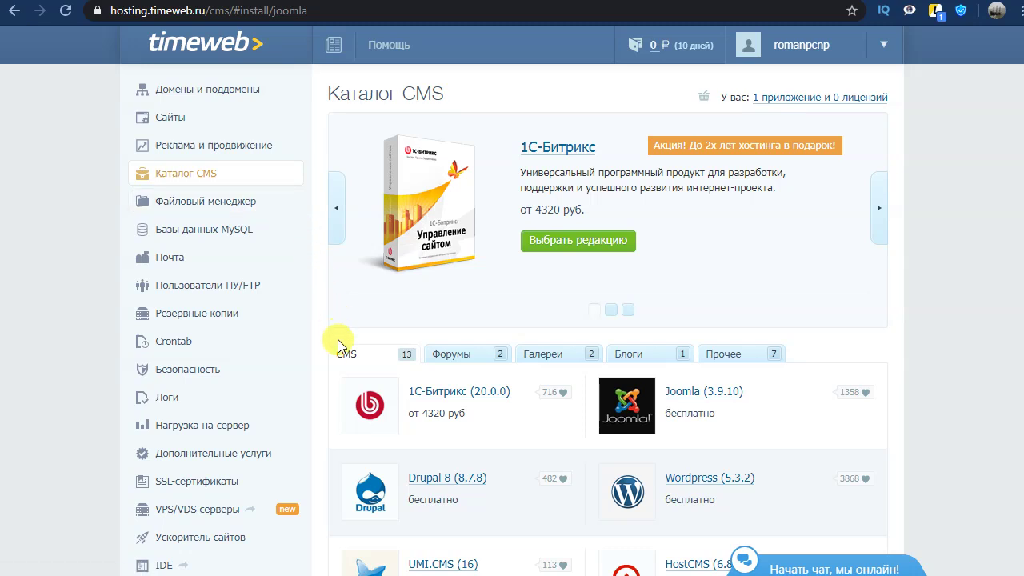
Install WordPress from the CMS catalog on the offered test domain with a new database
{"action": "scroll", "coordinate": [340, 388], "scroll_direction": "down", "scroll_amount": 3}
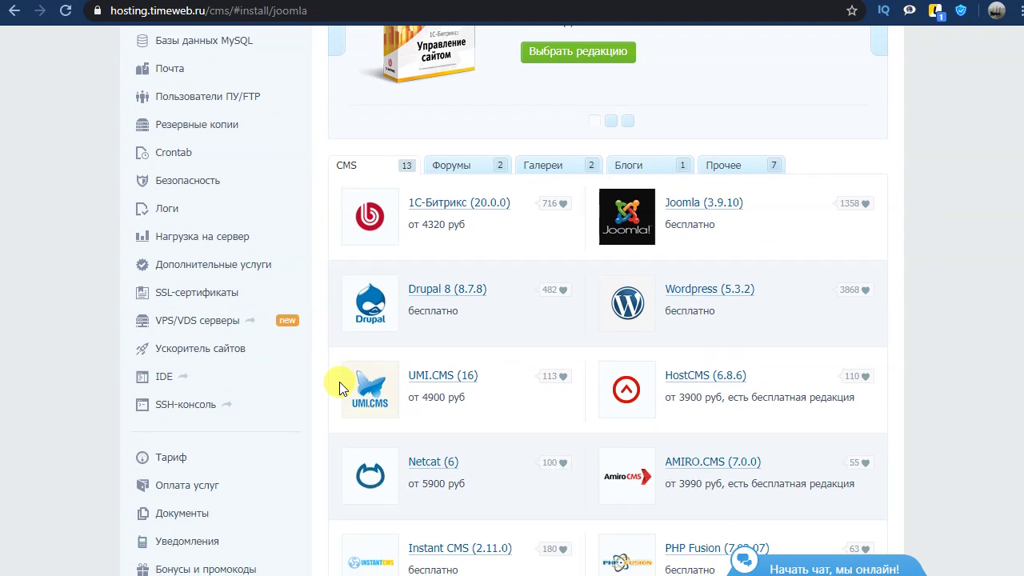
{"action": "scroll", "coordinate": [339, 388], "scroll_direction": "down", "scroll_amount": 2}
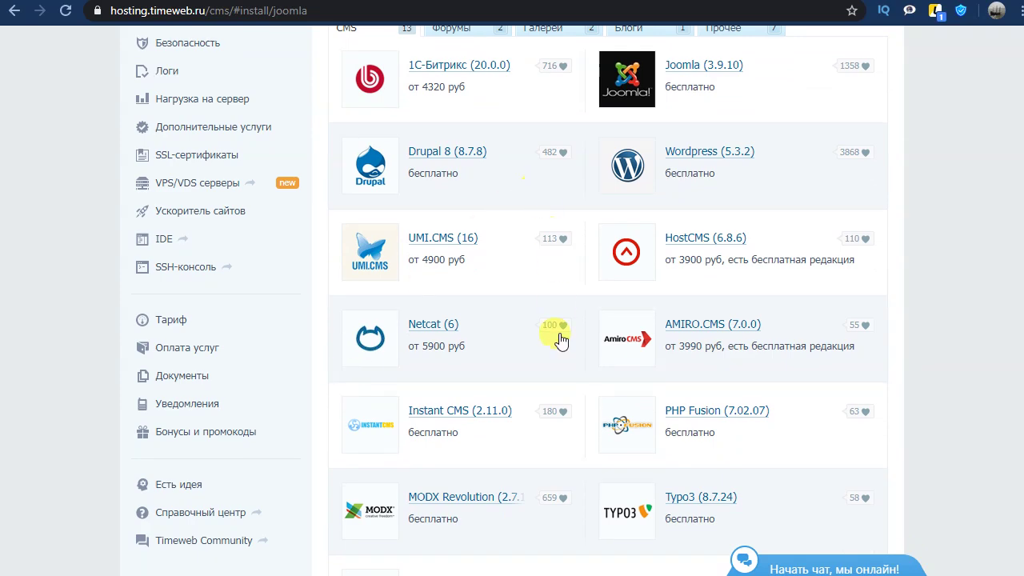
{"action": "scroll", "coordinate": [560, 354], "scroll_direction": "down", "scroll_amount": 1}
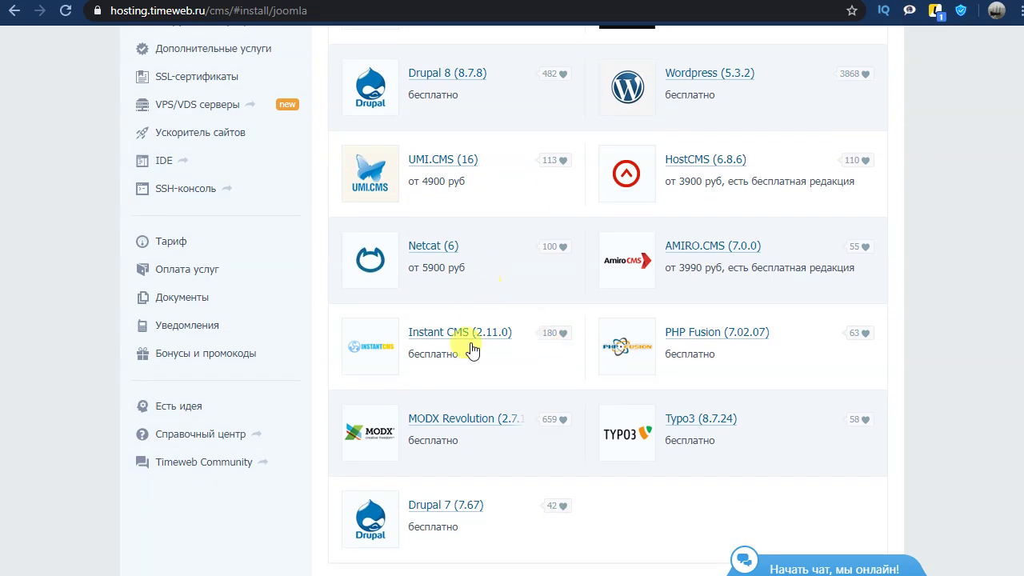
{"action": "scroll", "coordinate": [594, 244], "scroll_direction": "up", "scroll_amount": 2}
{"action": "left_click", "coordinate": [696, 231]}
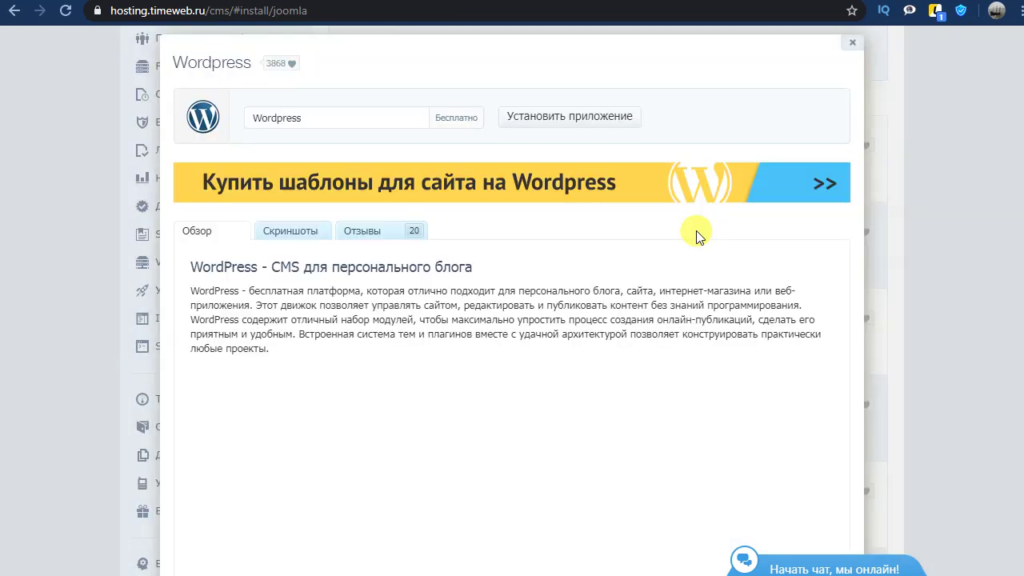
{"action": "left_click", "coordinate": [558, 127]}
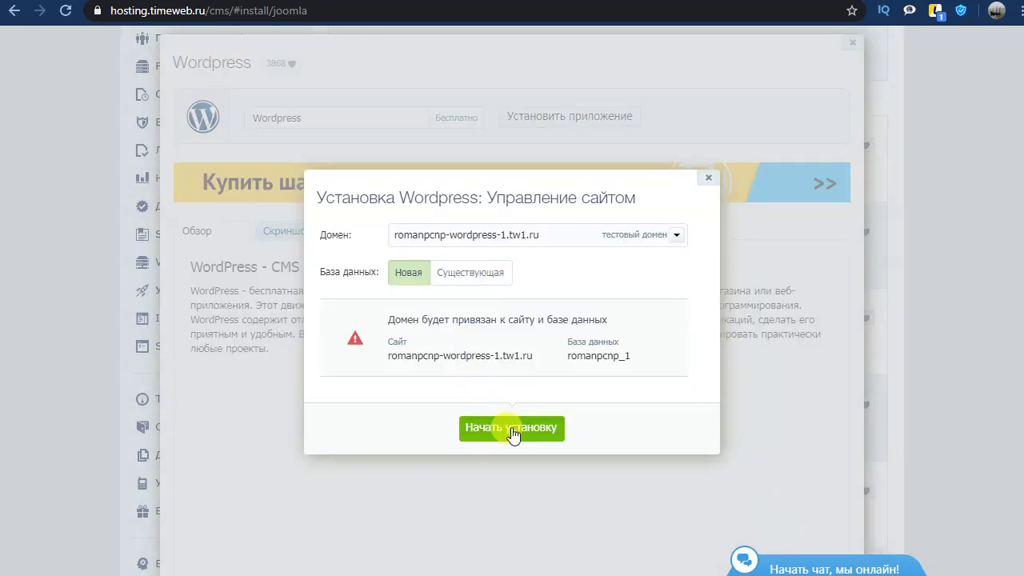
{"action": "left_click", "coordinate": [512, 428]}
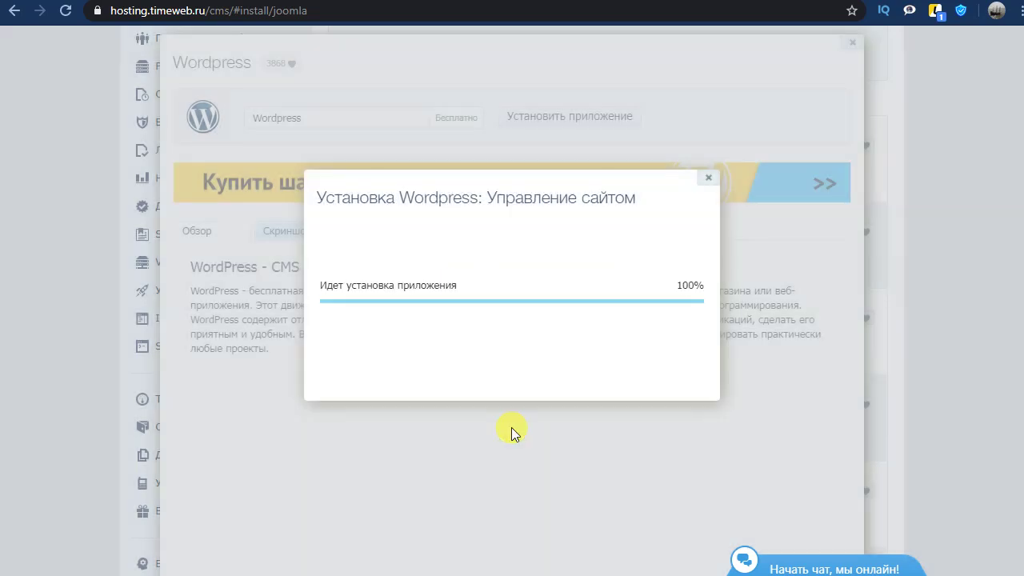
Open the newly installed WordPress site and look through its front page
{"action": "left_click", "coordinate": [445, 257]}
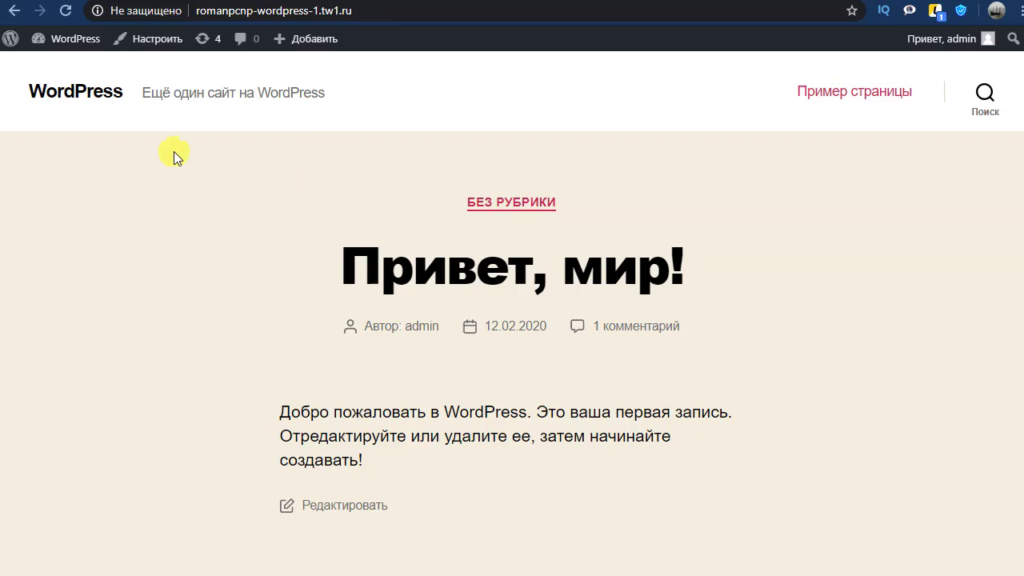
{"action": "scroll", "coordinate": [820, 362], "scroll_direction": "down", "scroll_amount": 10}
{"action": "scroll", "coordinate": [820, 362], "scroll_direction": "up", "scroll_amount": 9}
{"action": "scroll", "coordinate": [820, 362], "scroll_direction": "up", "scroll_amount": 3}
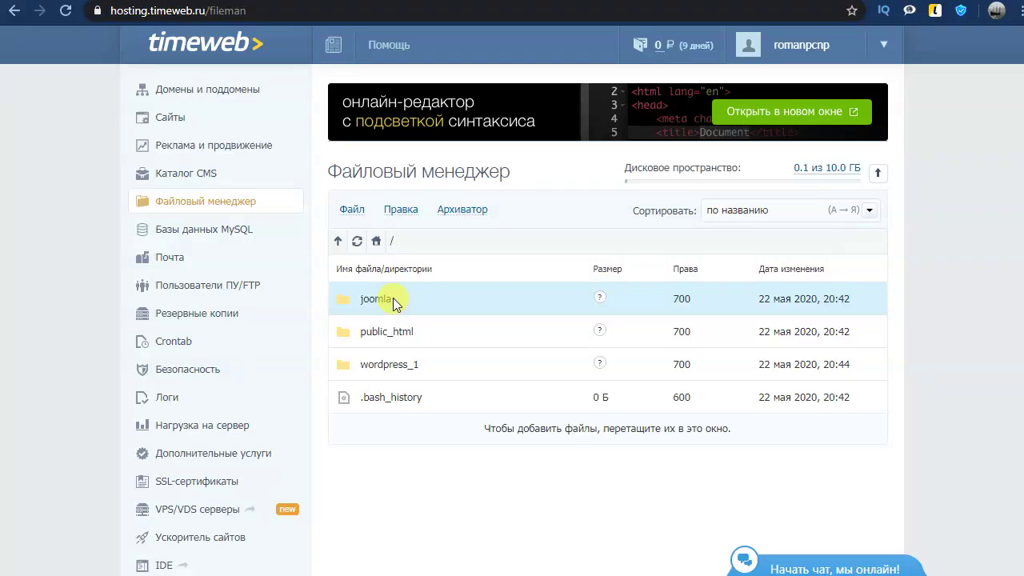
Examine the Joomla site's files in /joomla/public_html in the hosting file manager
{"action": "double_click", "coordinate": [392, 299]}
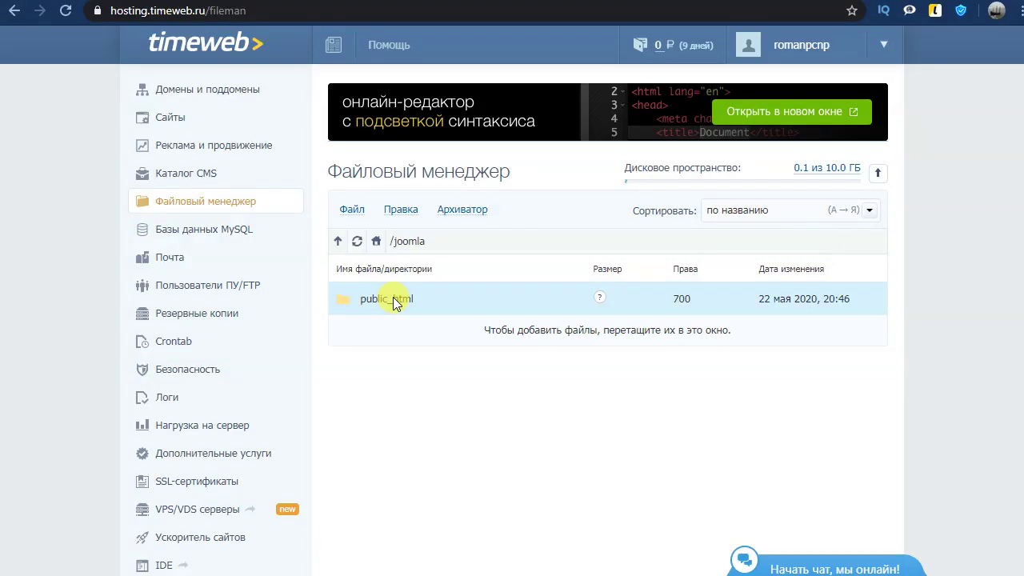
{"action": "double_click", "coordinate": [390, 301]}
{"action": "scroll", "coordinate": [465, 320], "scroll_direction": "down", "scroll_amount": 5}
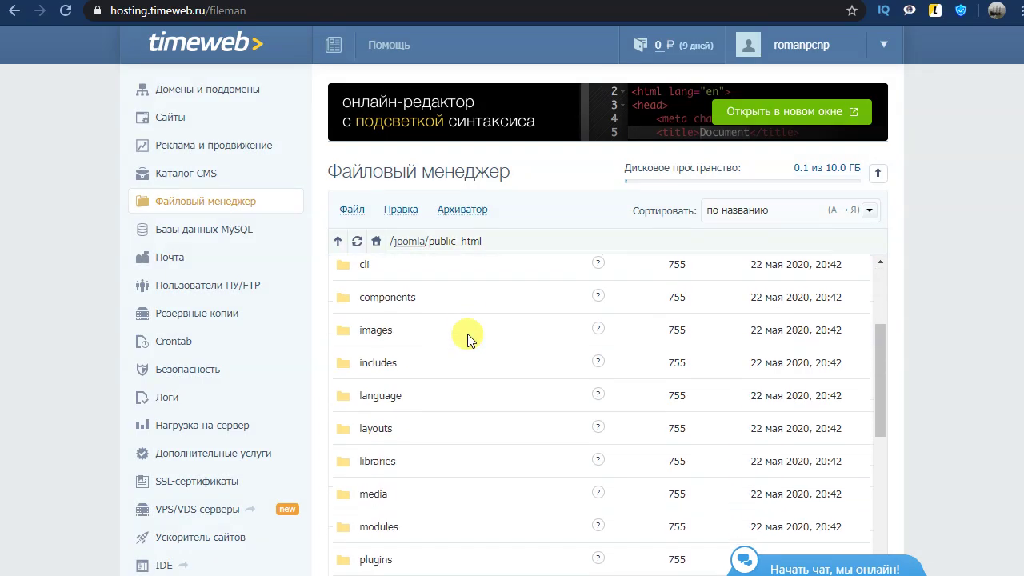
{"action": "scroll", "coordinate": [467, 340], "scroll_direction": "down", "scroll_amount": 5}
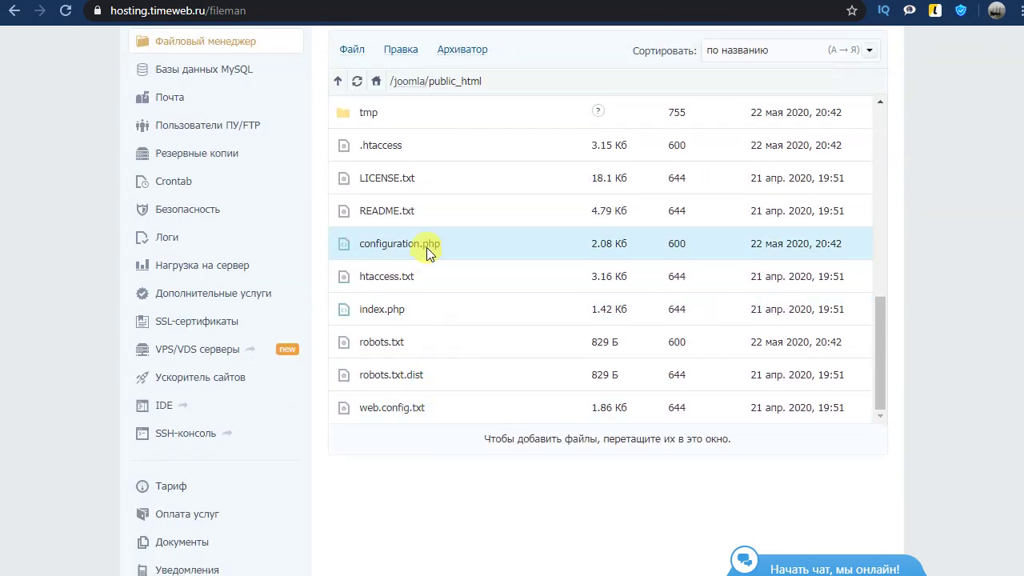
{"action": "scroll", "coordinate": [434, 275], "scroll_direction": "up", "scroll_amount": 4}
{"action": "scroll", "coordinate": [433, 276], "scroll_direction": "up", "scroll_amount": 6}
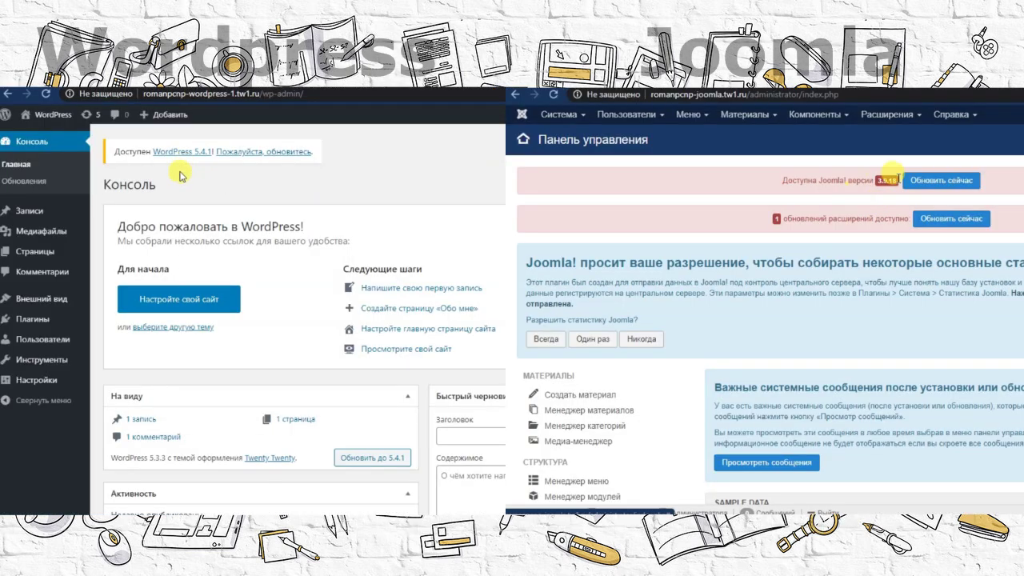
Update Joomla to 3.9.18, never allowing its statistics collection, and start the WordPress update to 5.4.1 ru_RU
{"action": "left_click", "coordinate": [236, 156]}
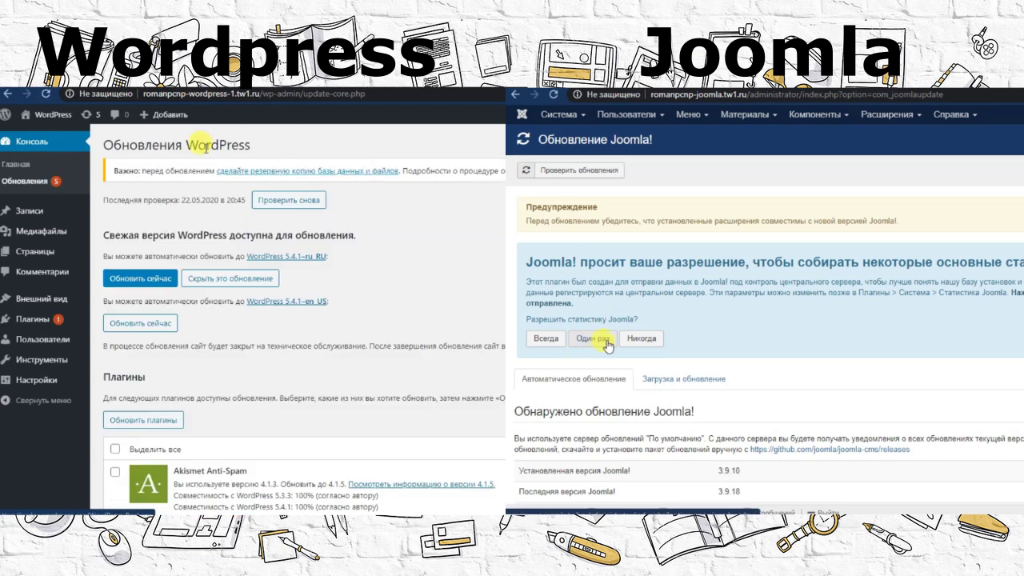
{"action": "left_click", "coordinate": [640, 339]}
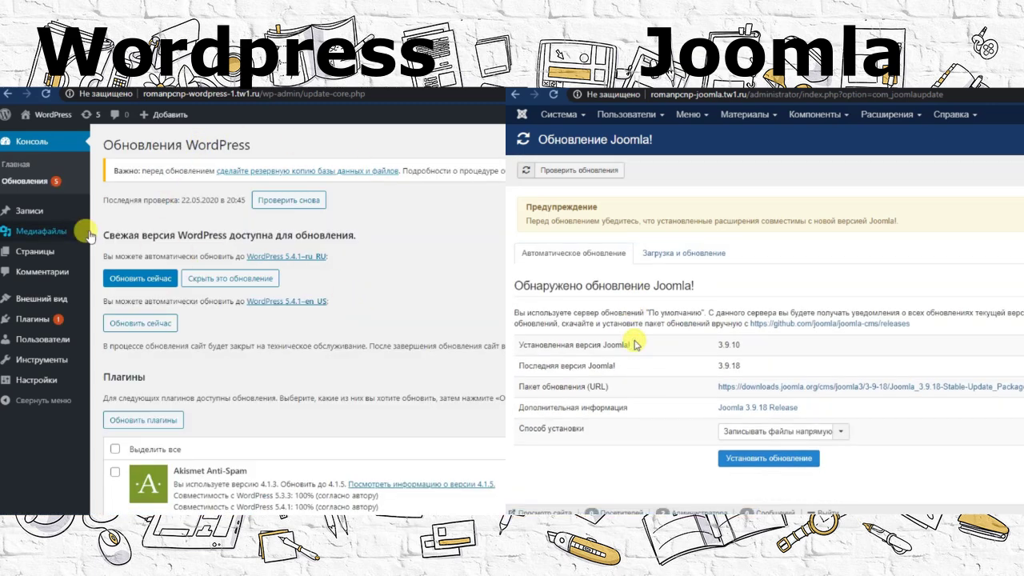
{"action": "left_click", "coordinate": [769, 458]}
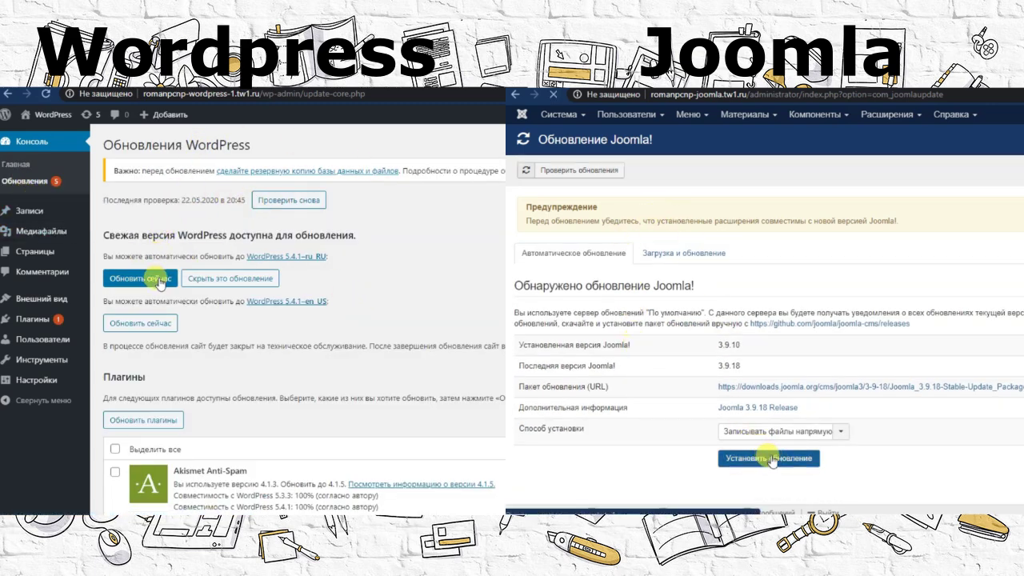
{"action": "left_click", "coordinate": [160, 281]}
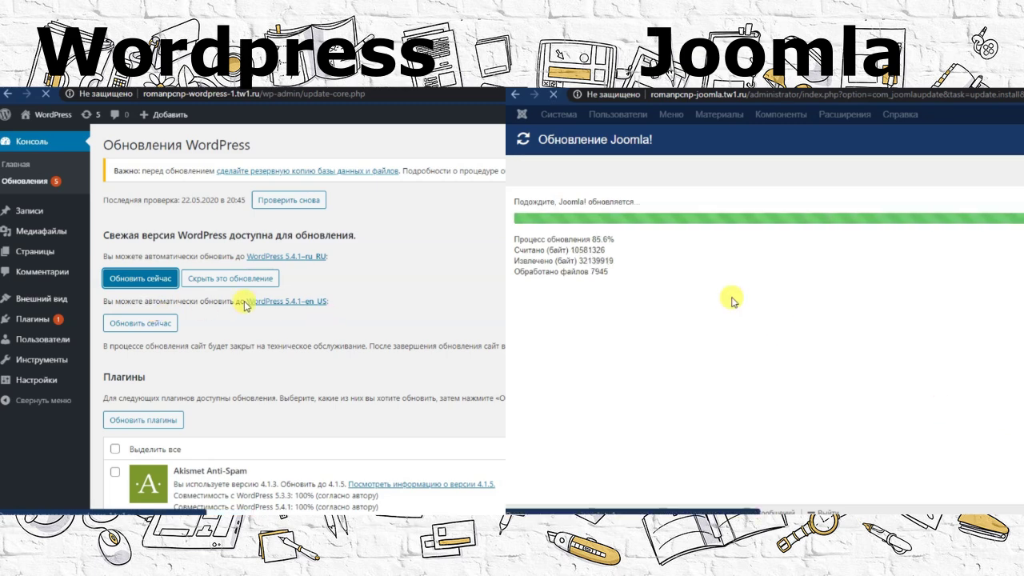
{"action": "scroll", "coordinate": [446, 313], "scroll_direction": "down", "scroll_amount": 3}
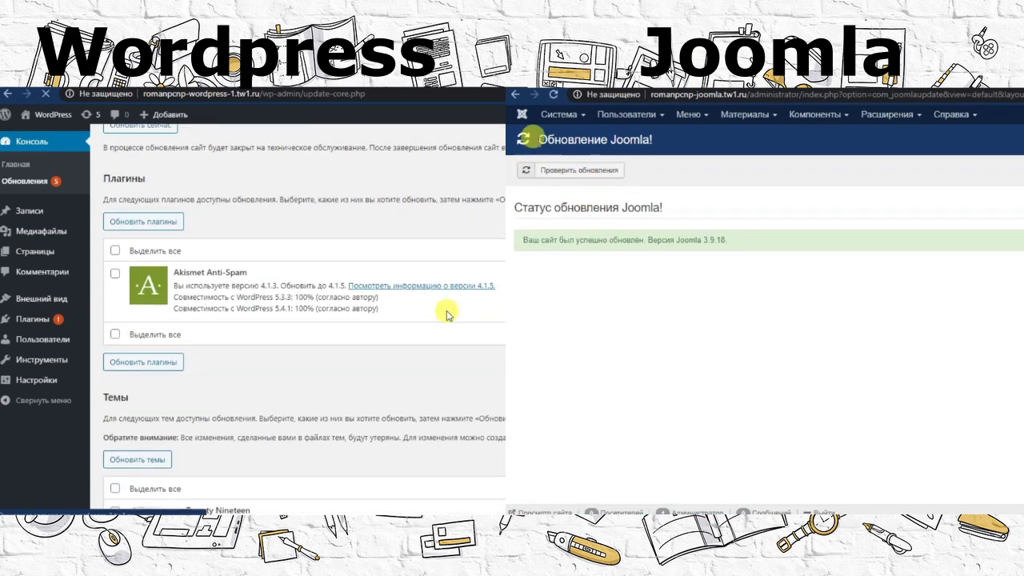
{"action": "left_click", "coordinate": [517, 96]}
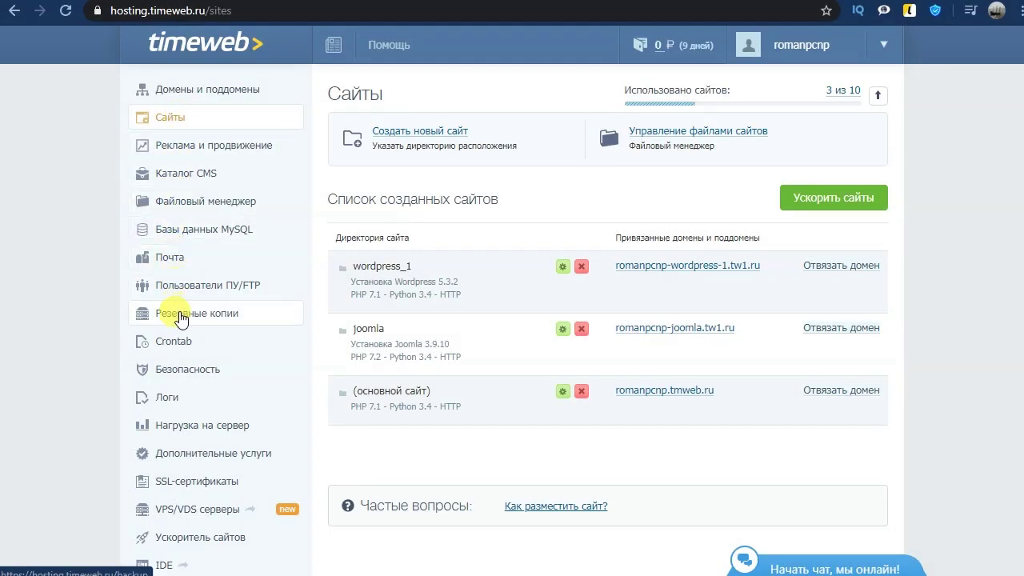
Examine the hosting backups section: the restore notes, the file and database copies, and the task status
{"action": "left_click", "coordinate": [180, 314]}
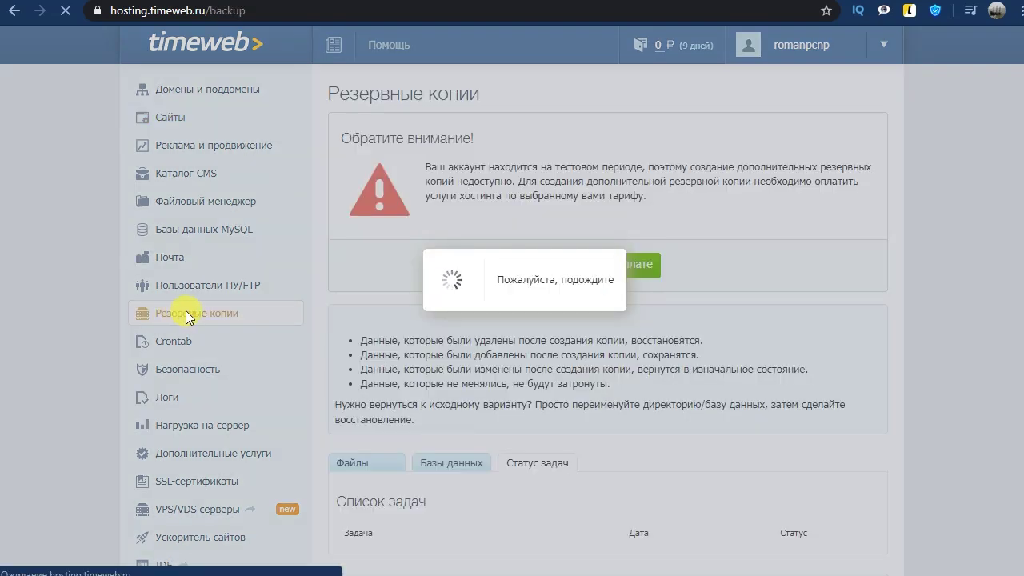
{"action": "scroll", "coordinate": [544, 303], "scroll_direction": "down", "scroll_amount": 1}
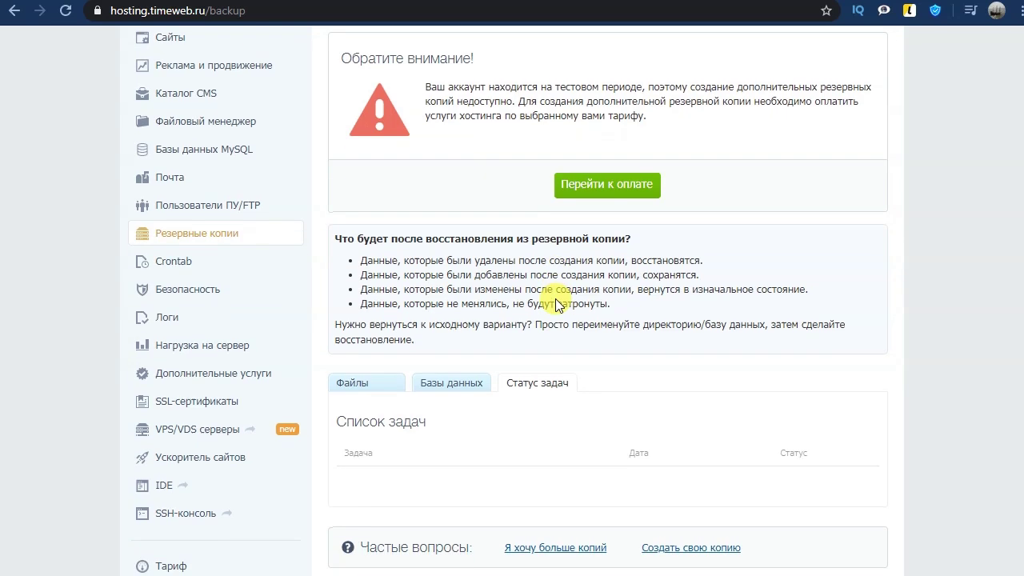
{"action": "scroll", "coordinate": [557, 305], "scroll_direction": "down", "scroll_amount": 2}
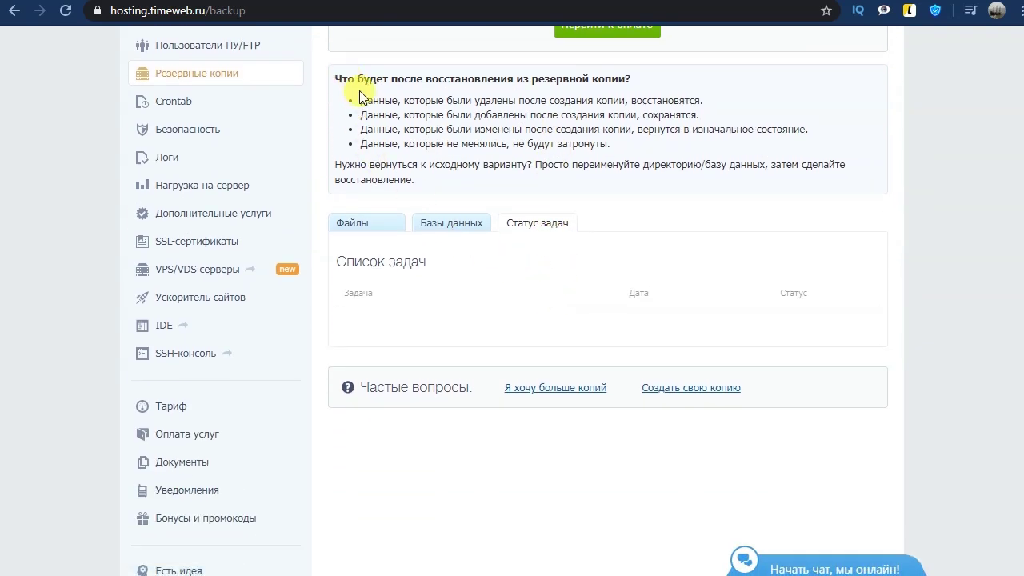
{"action": "left_click_drag", "start_coordinate": [362, 96], "coordinate": [629, 142]}
{"action": "left_click", "coordinate": [629, 142]}
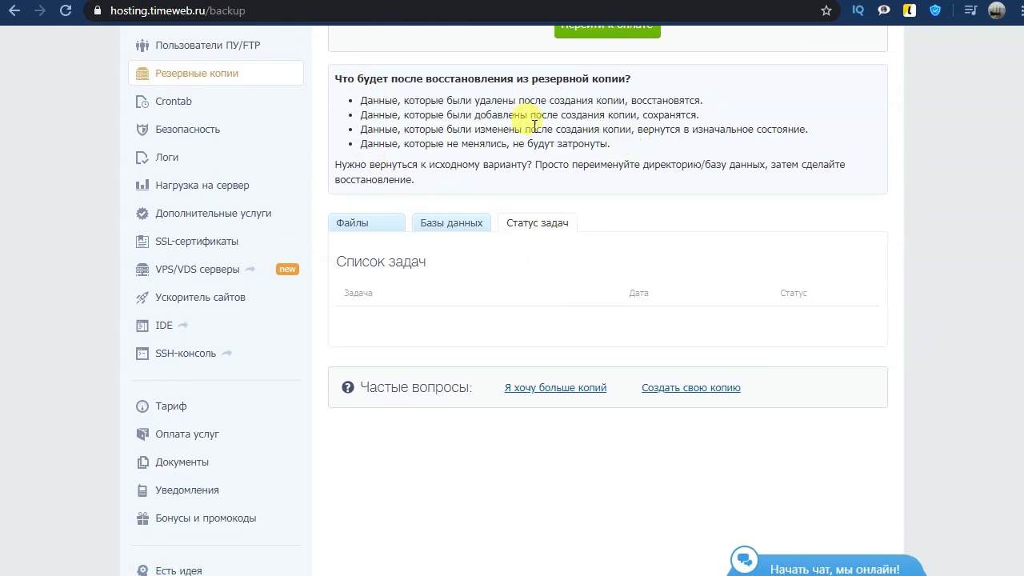
{"action": "left_click", "coordinate": [337, 228]}
{"action": "left_click", "coordinate": [453, 228]}
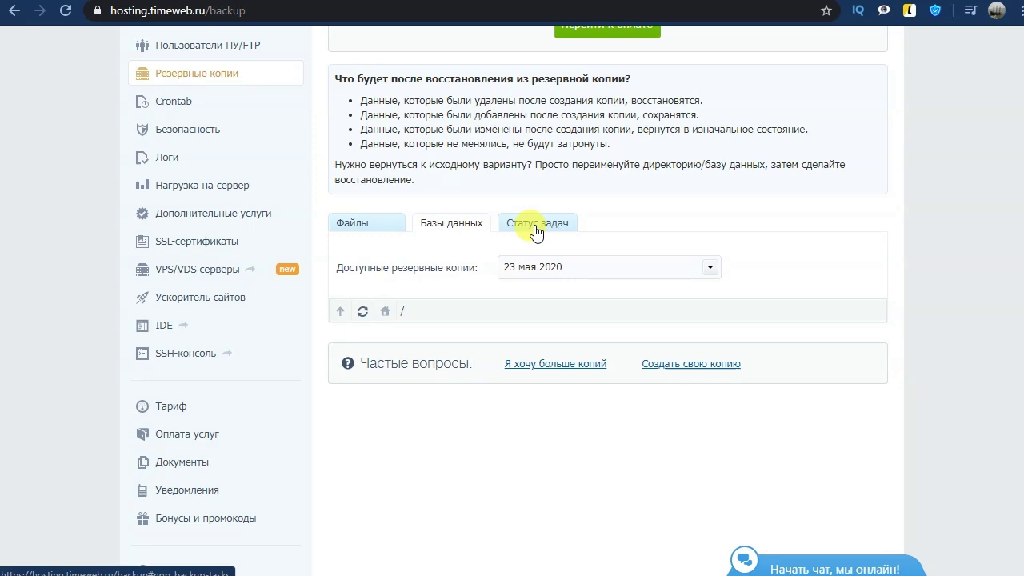
{"action": "left_click", "coordinate": [536, 232]}
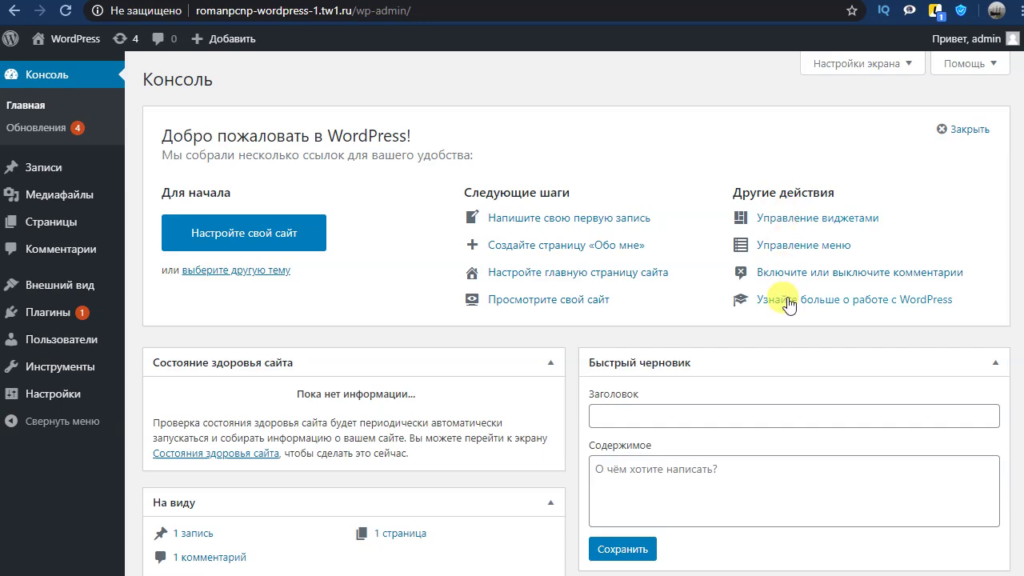
Open a new WordPress post and look through the content blocks that can be added to it
{"action": "scroll", "coordinate": [529, 338], "scroll_direction": "down", "scroll_amount": 3}
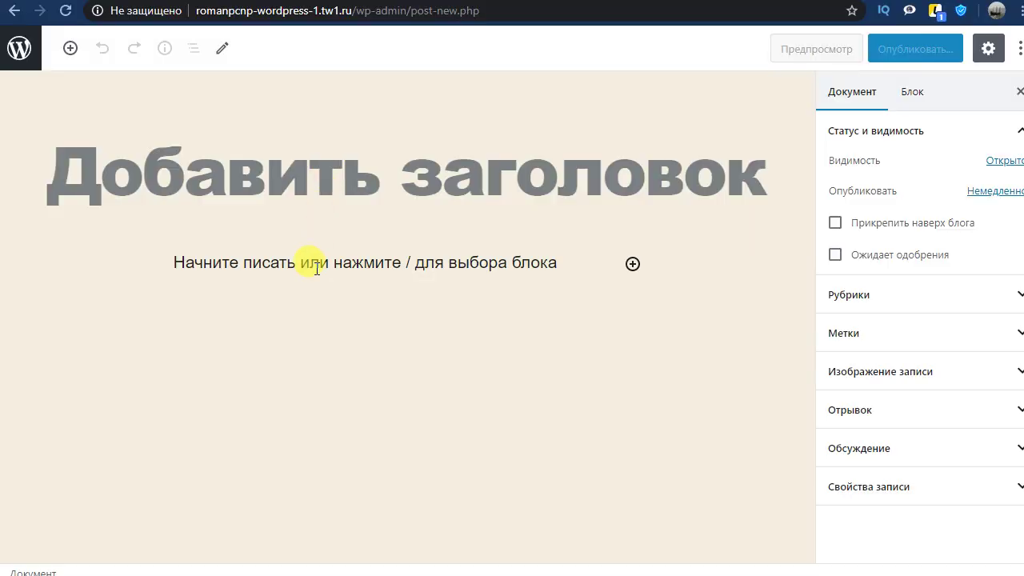
{"action": "left_click", "coordinate": [317, 270]}
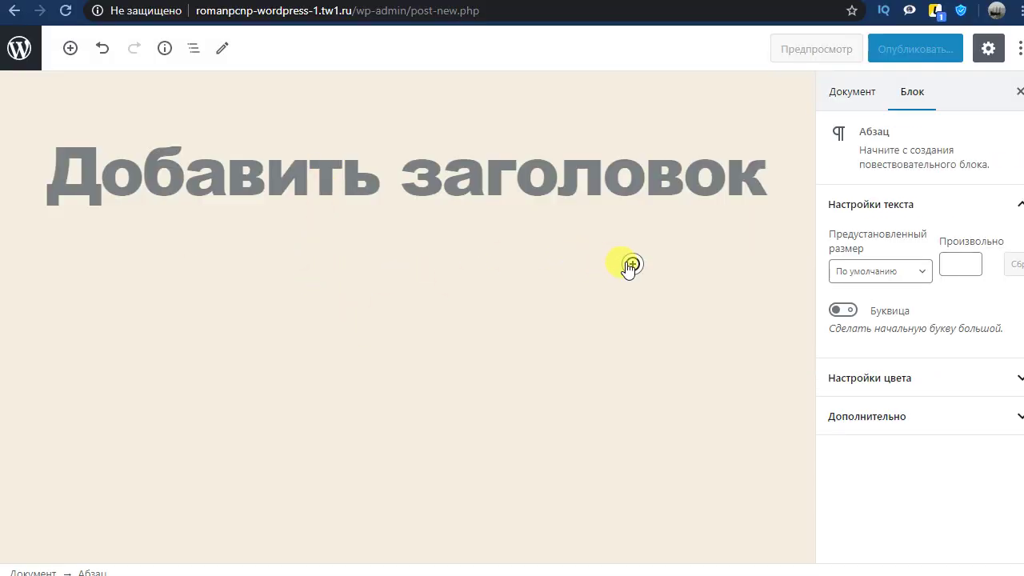
{"action": "left_click", "coordinate": [632, 264]}
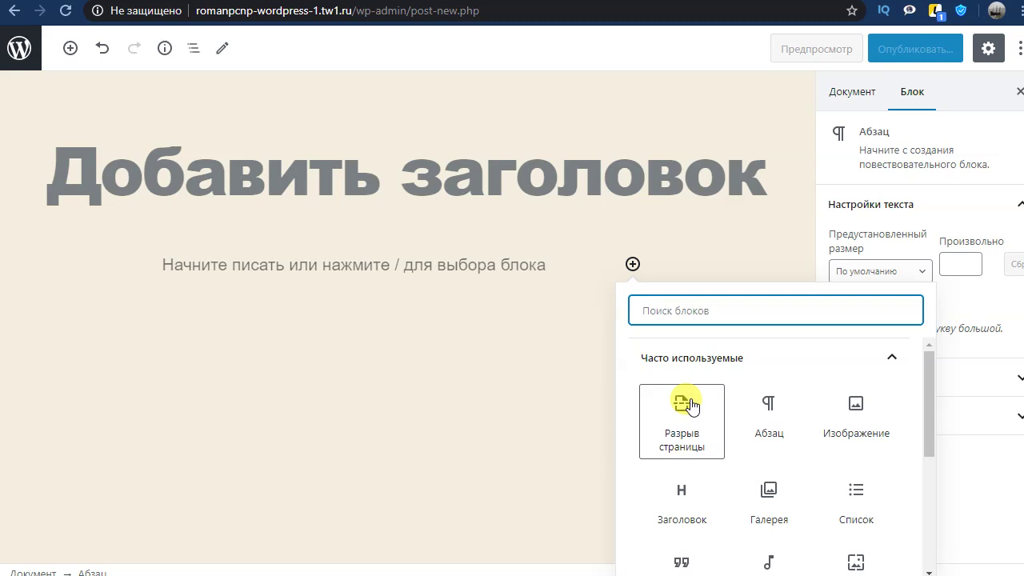
{"action": "scroll", "coordinate": [688, 405], "scroll_direction": "down", "scroll_amount": 2}
{"action": "scroll", "coordinate": [688, 405], "scroll_direction": "up", "scroll_amount": 1}
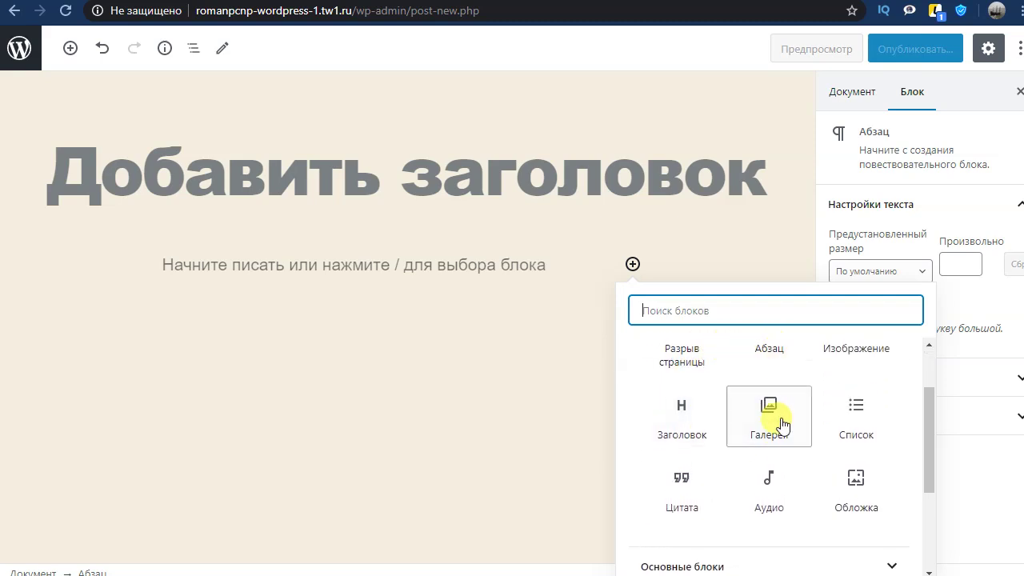
{"action": "left_click", "coordinate": [715, 260]}
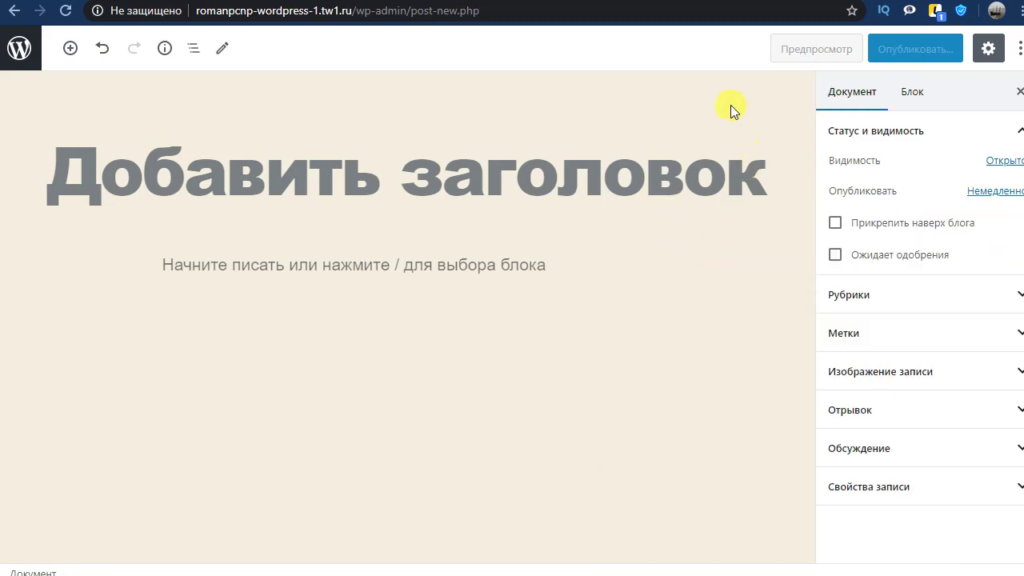
Examine the new post's title field and its settings for categories, tags and post image
{"action": "left_click", "coordinate": [356, 170]}
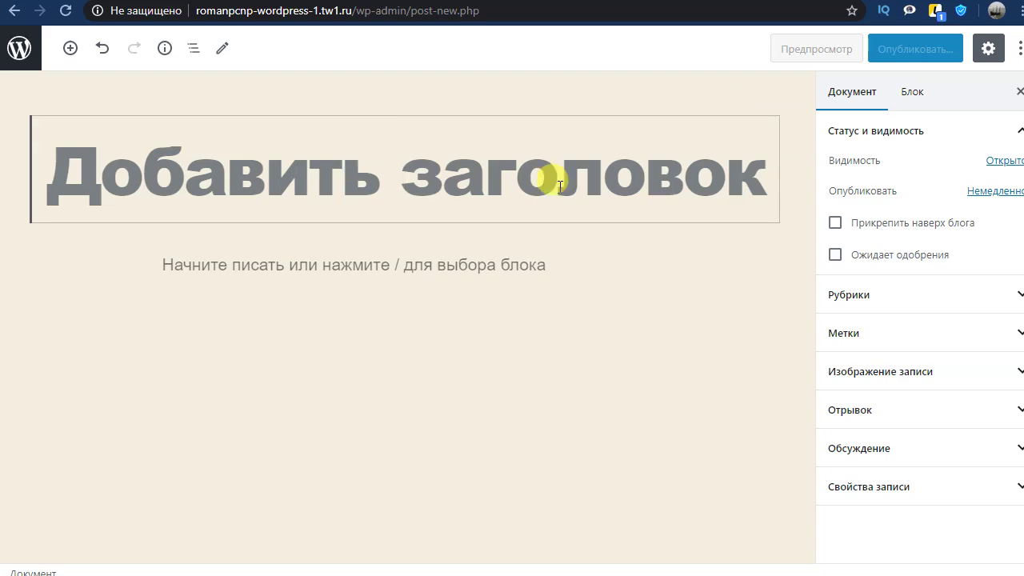
{"action": "left_click", "coordinate": [621, 245]}
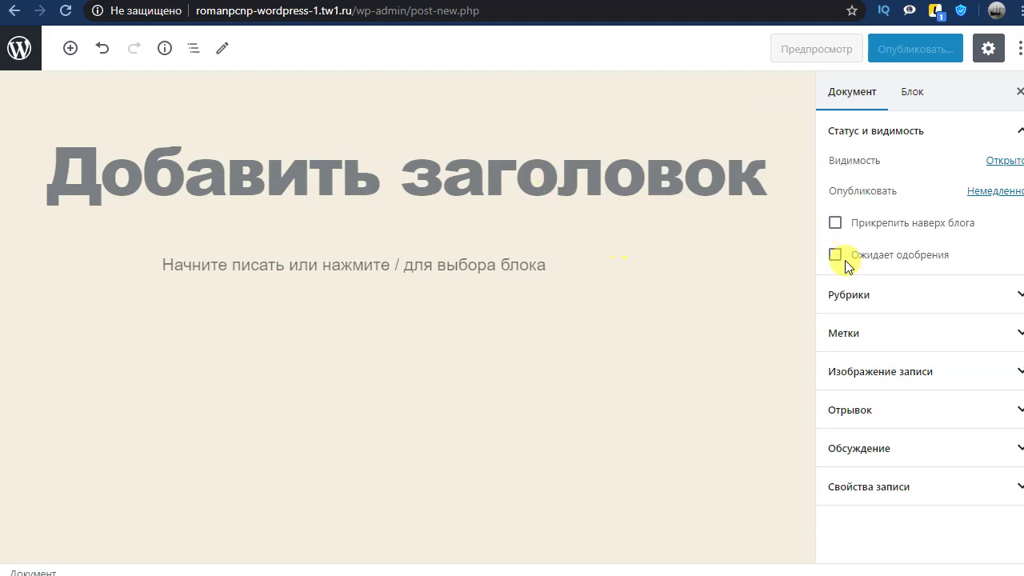
{"action": "left_click", "coordinate": [898, 296]}
{"action": "left_click", "coordinate": [894, 400]}
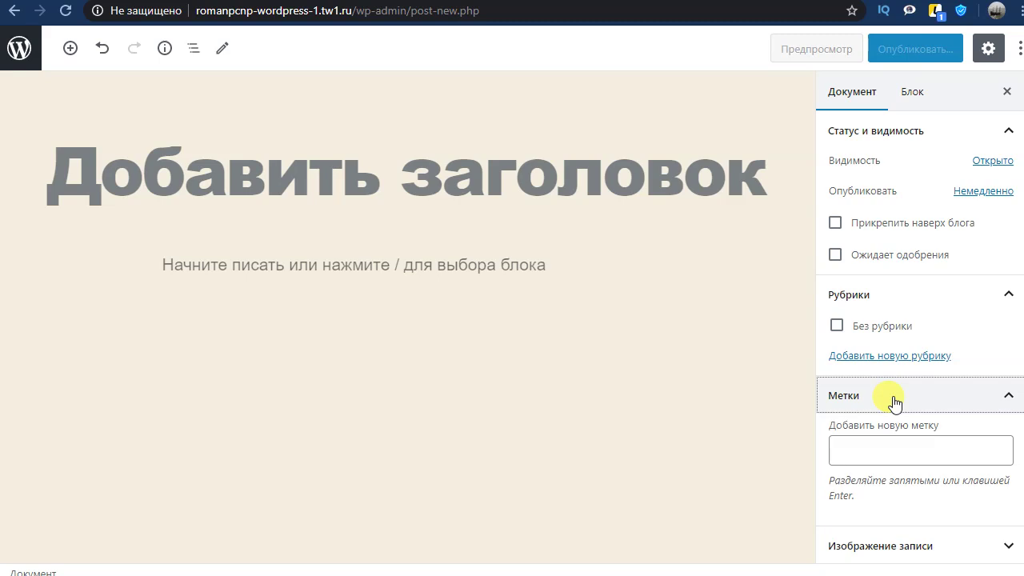
{"action": "scroll", "coordinate": [893, 401], "scroll_direction": "down", "scroll_amount": 2}
{"action": "left_click", "coordinate": [899, 430]}
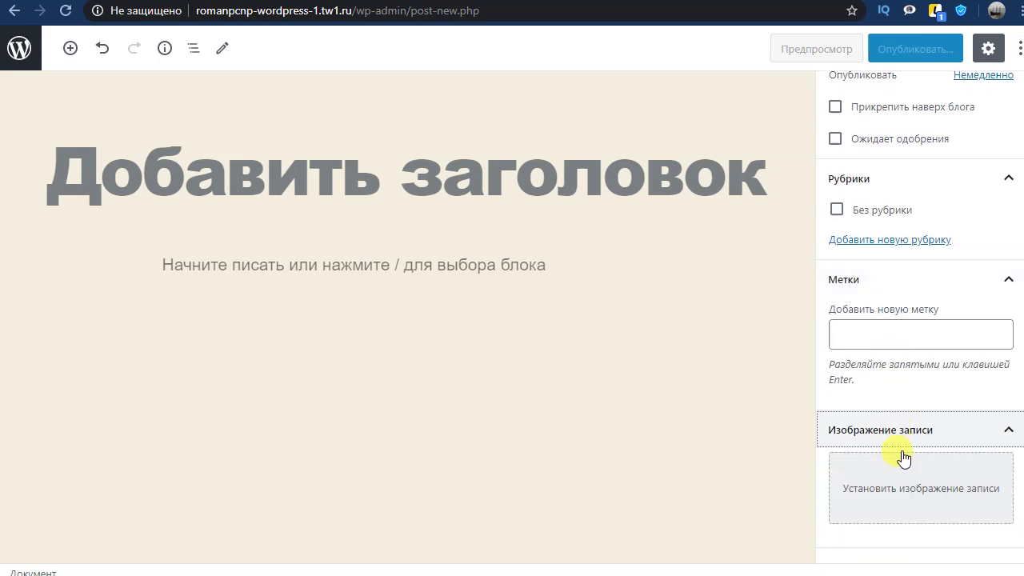
{"action": "left_click", "coordinate": [902, 462]}
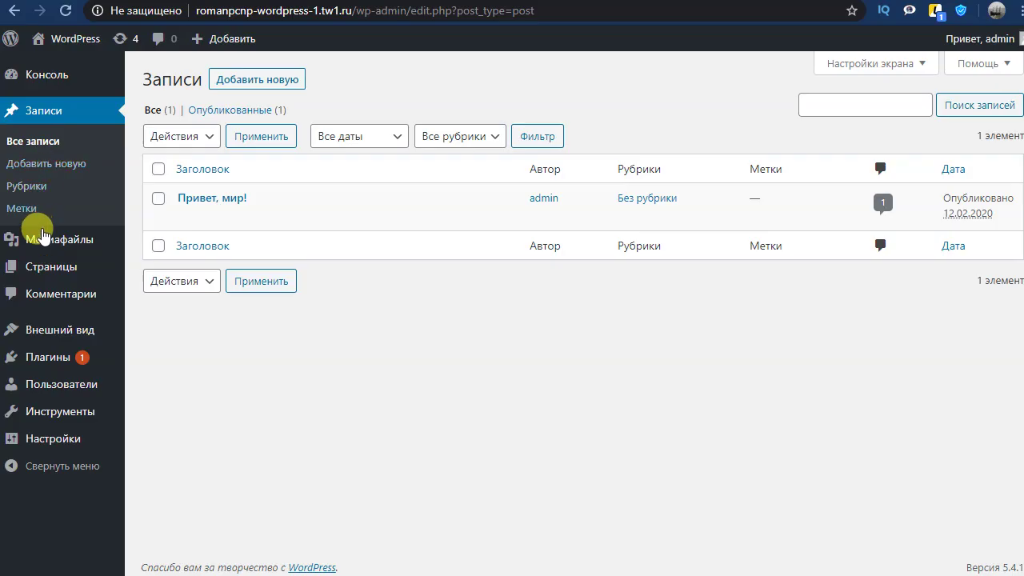
Look over the WordPress admin sections and examine the catalogue of plugins available to add
{"action": "mouse_move", "coordinate": [42, 238]}
{"action": "mouse_move", "coordinate": [47, 267]}
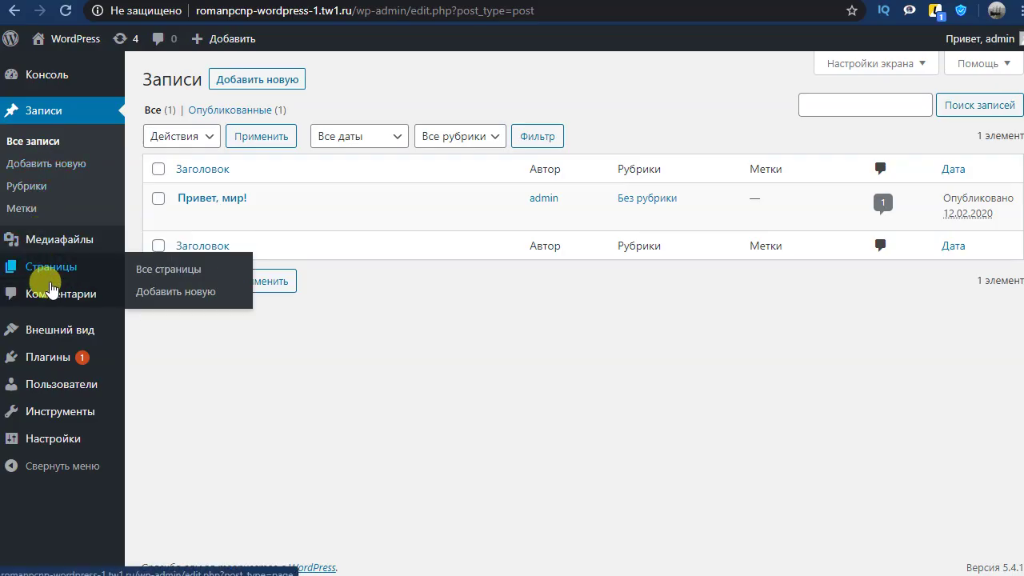
{"action": "mouse_move", "coordinate": [48, 357]}
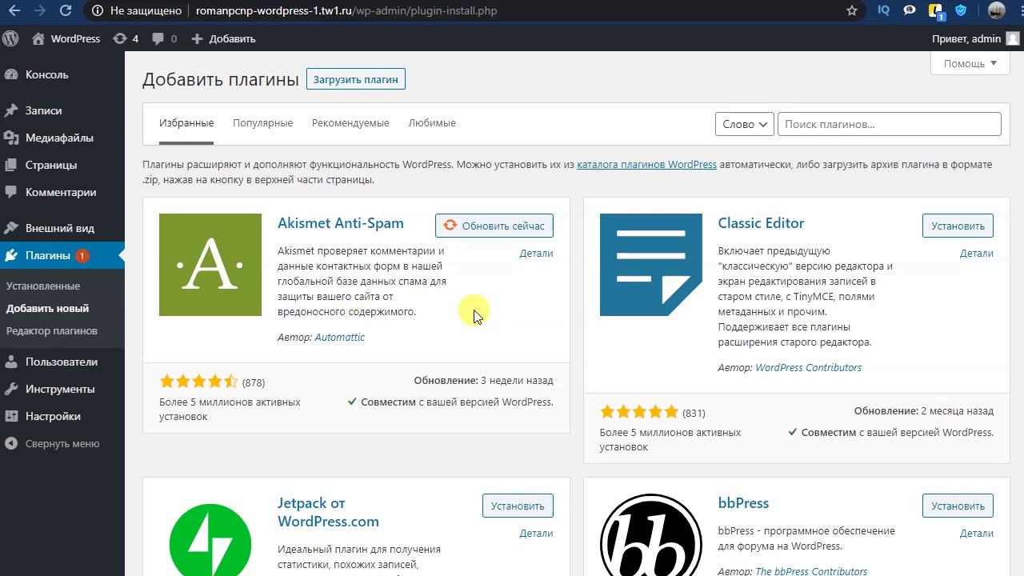
{"action": "scroll", "coordinate": [496, 301], "scroll_direction": "down", "scroll_amount": 10}
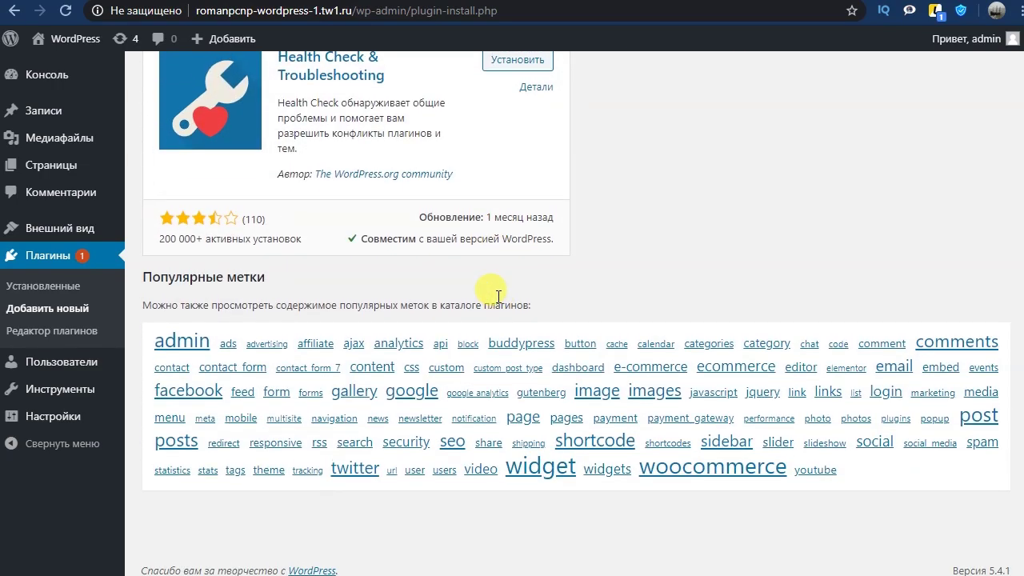
{"action": "scroll", "coordinate": [497, 301], "scroll_direction": "up", "scroll_amount": 7}
{"action": "scroll", "coordinate": [497, 296], "scroll_direction": "up", "scroll_amount": 5}
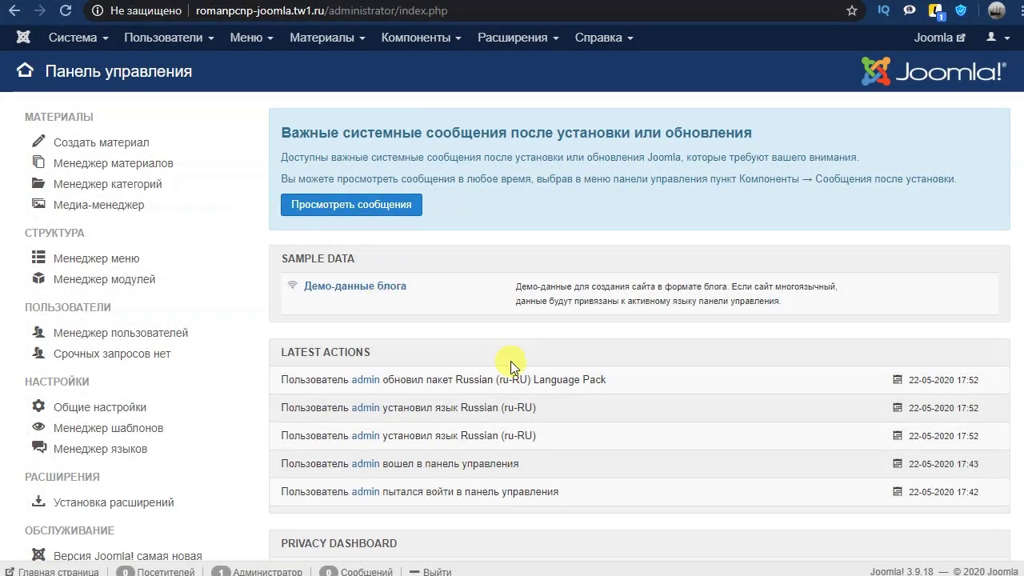
Switch to the Joomla control panel and look through its sections and all command groups from Система to Справка
{"action": "scroll", "coordinate": [512, 364], "scroll_direction": "down", "scroll_amount": 5}
{"action": "scroll", "coordinate": [513, 367], "scroll_direction": "up", "scroll_amount": 5}
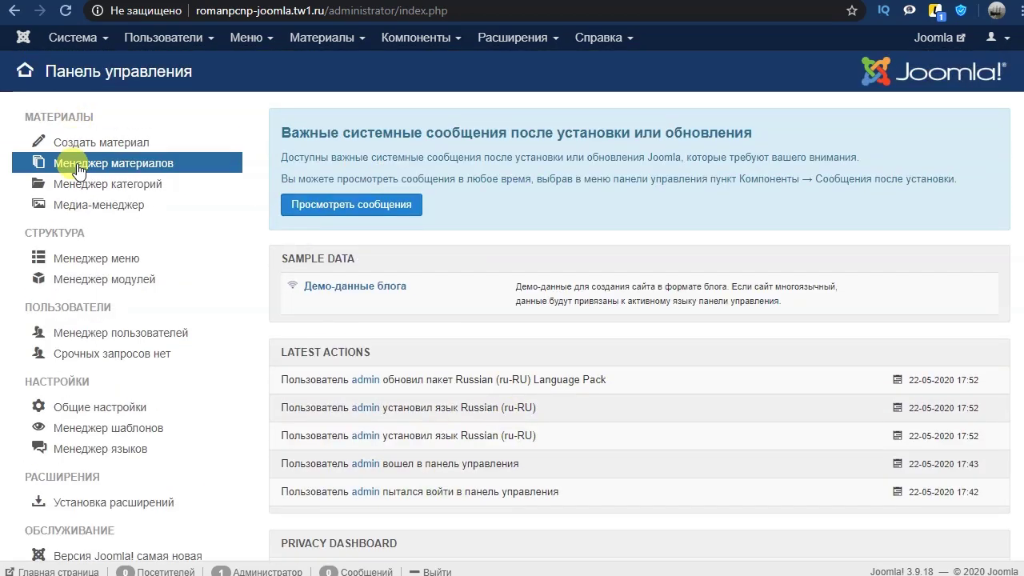
{"action": "scroll", "coordinate": [80, 463], "scroll_direction": "down", "scroll_amount": 2}
{"action": "scroll", "coordinate": [75, 452], "scroll_direction": "up", "scroll_amount": 2}
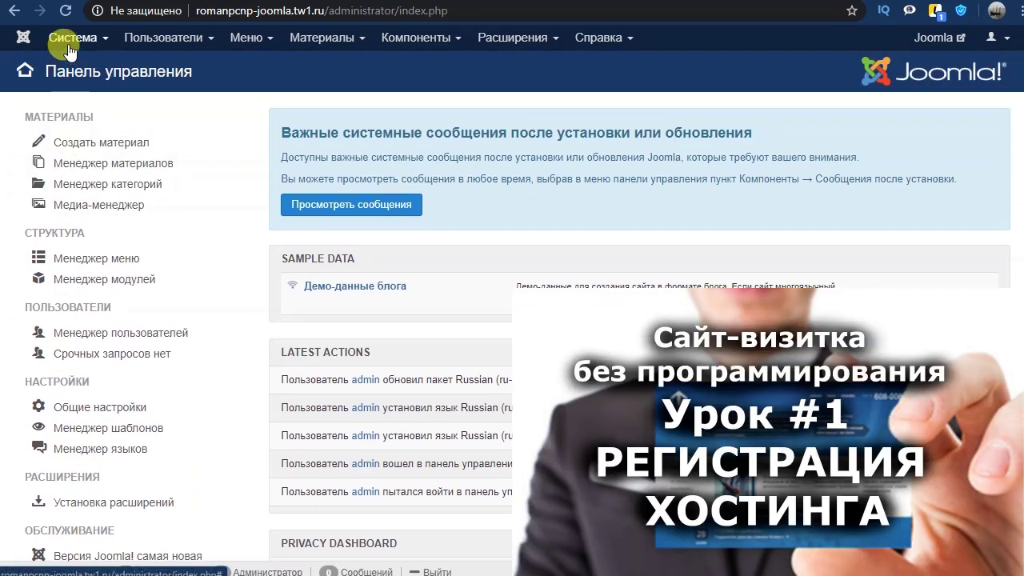
{"action": "left_click", "coordinate": [80, 37]}
{"action": "left_click", "coordinate": [165, 37]}
{"action": "left_click", "coordinate": [232, 40]}
{"action": "left_click", "coordinate": [324, 38]}
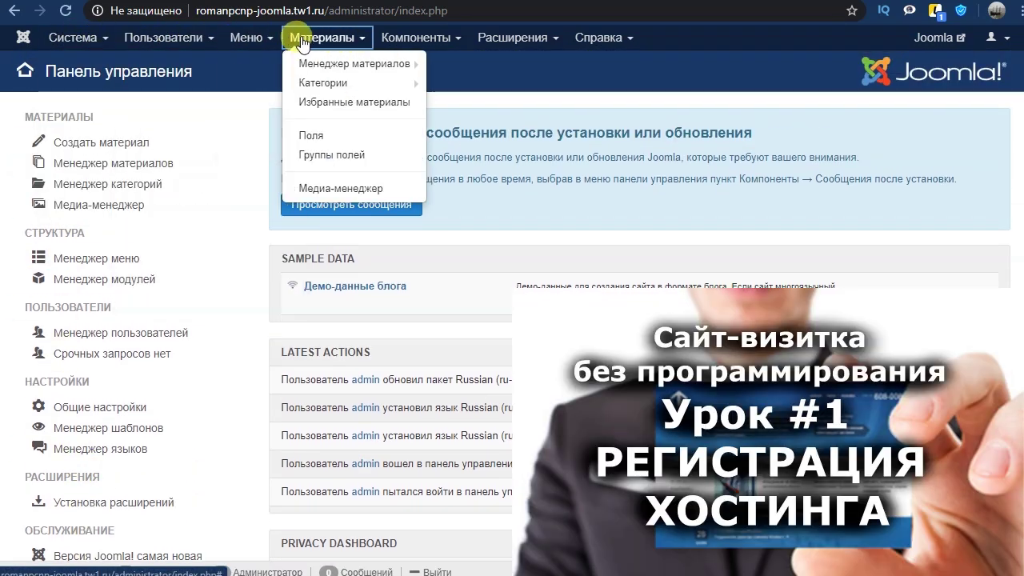
{"action": "left_click", "coordinate": [416, 37]}
{"action": "left_click", "coordinate": [512, 38]}
{"action": "left_click", "coordinate": [599, 40]}
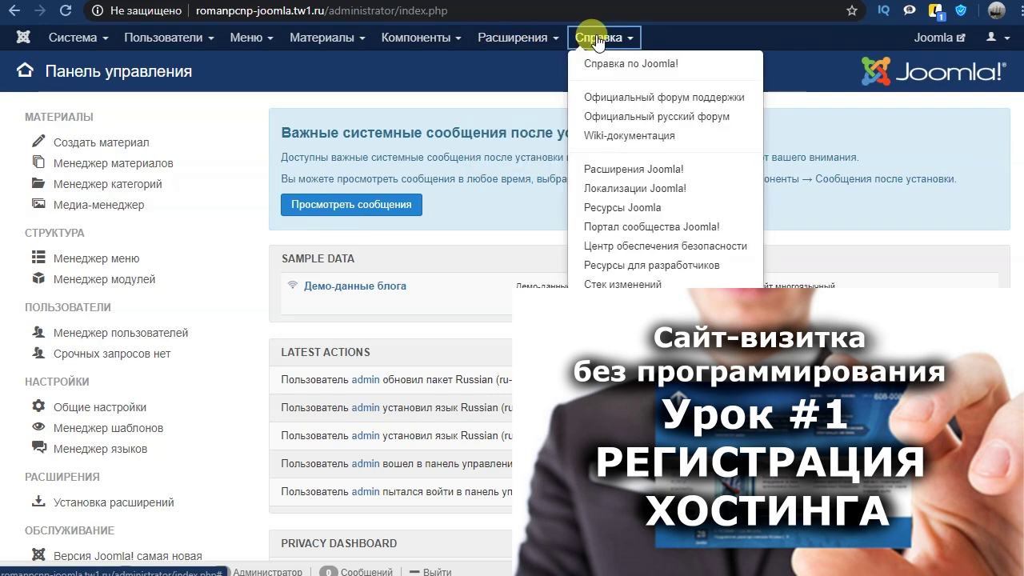
Start an article titled НУЖНА ЛИ ТЕБЕ ПЕРЕУСТАНОВКА WINDOWS? and format the line ПОДПИСЫВАЙСЯ НА ПК БЕЗ ПРОБЛЕМ!!! as a centred bold Heading 3 at 18pt
{"action": "left_click", "coordinate": [80, 144]}
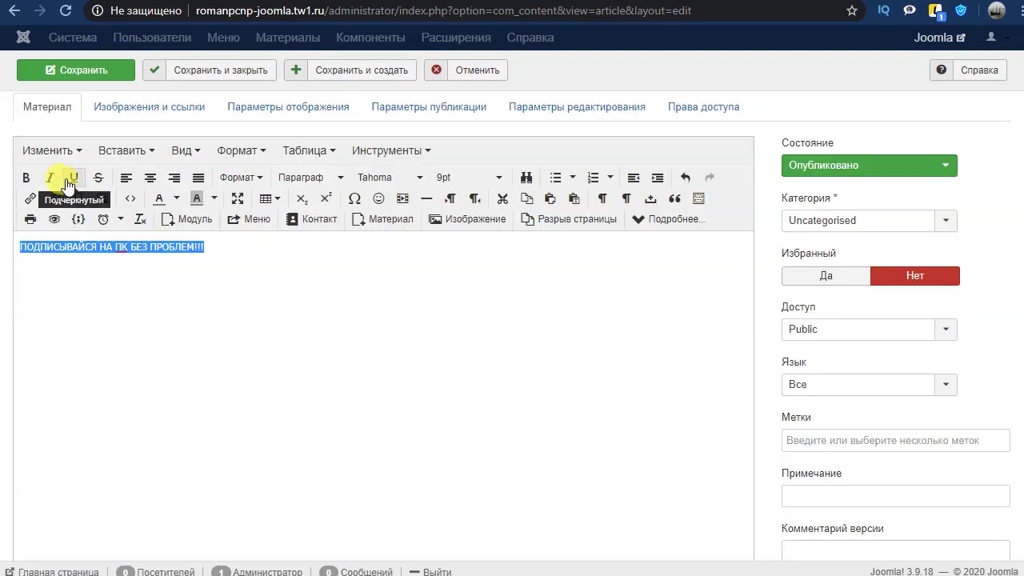
{"action": "left_click", "coordinate": [149, 177]}
{"action": "left_click", "coordinate": [310, 177]}
{"action": "left_click", "coordinate": [292, 272]}
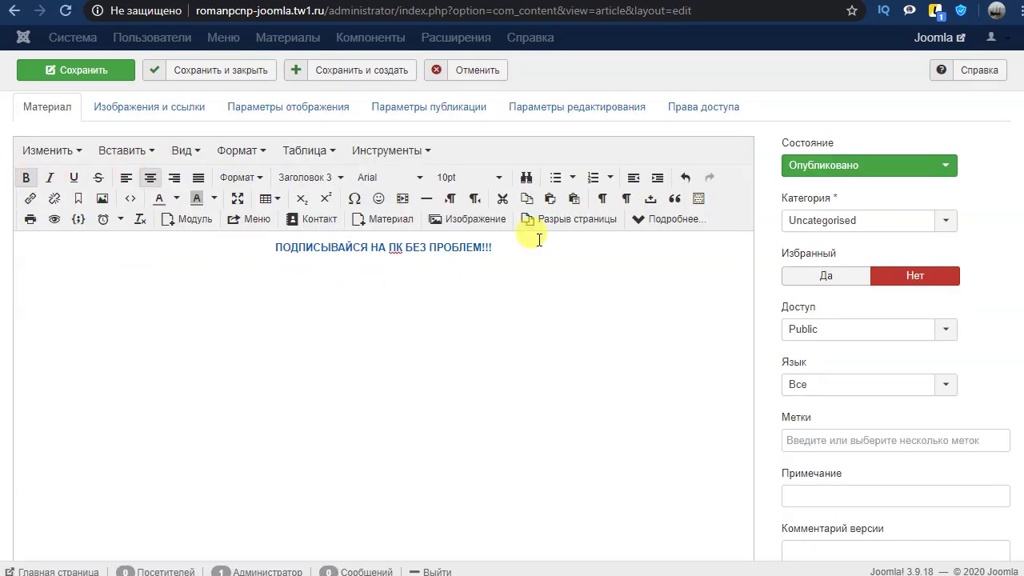
{"action": "left_click", "coordinate": [497, 177]}
{"action": "left_click", "coordinate": [484, 292]}
{"action": "left_click", "coordinate": [483, 285]}
Insert the image banner_cradle.jpg from sampledata/parks below the heading line of the article and centre it
{"action": "left_click", "coordinate": [468, 218]}
{"action": "left_click", "coordinate": [462, 236]}
{"action": "left_click", "coordinate": [356, 246]}
{"action": "left_click", "coordinate": [445, 259]}
{"action": "left_click", "coordinate": [706, 147]}
{"action": "left_click", "coordinate": [418, 290]}
{"action": "left_click", "coordinate": [150, 177]}
Look through the article's image and link fields, display, publishing and editing parameters, and access rights
{"action": "left_click", "coordinate": [184, 109]}
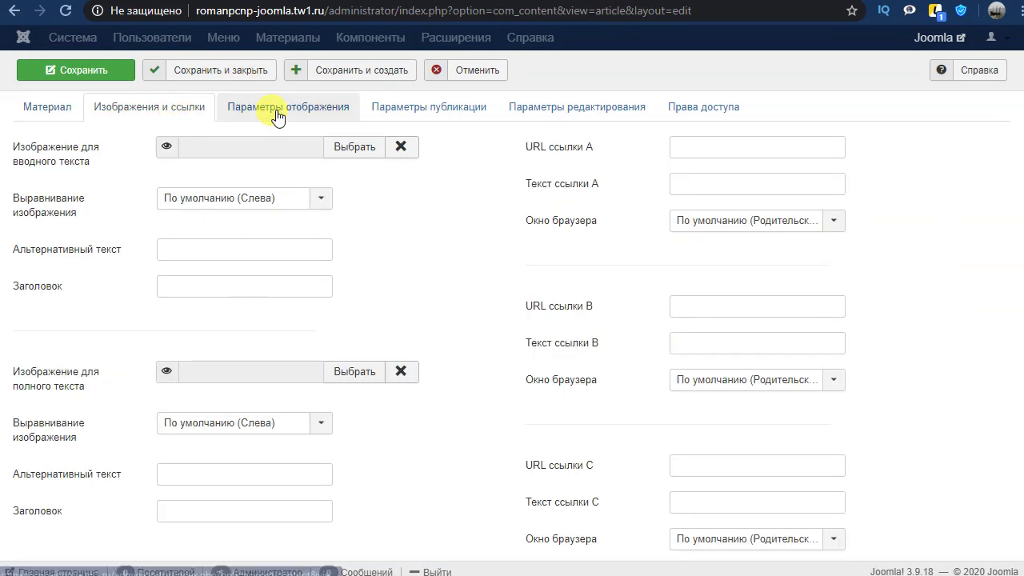
{"action": "left_click", "coordinate": [427, 108]}
{"action": "left_click", "coordinate": [512, 170]}
{"action": "left_click", "coordinate": [480, 201]}
{"action": "left_click", "coordinate": [556, 326]}
{"action": "left_click", "coordinate": [595, 202]}
{"action": "left_click", "coordinate": [692, 204]}
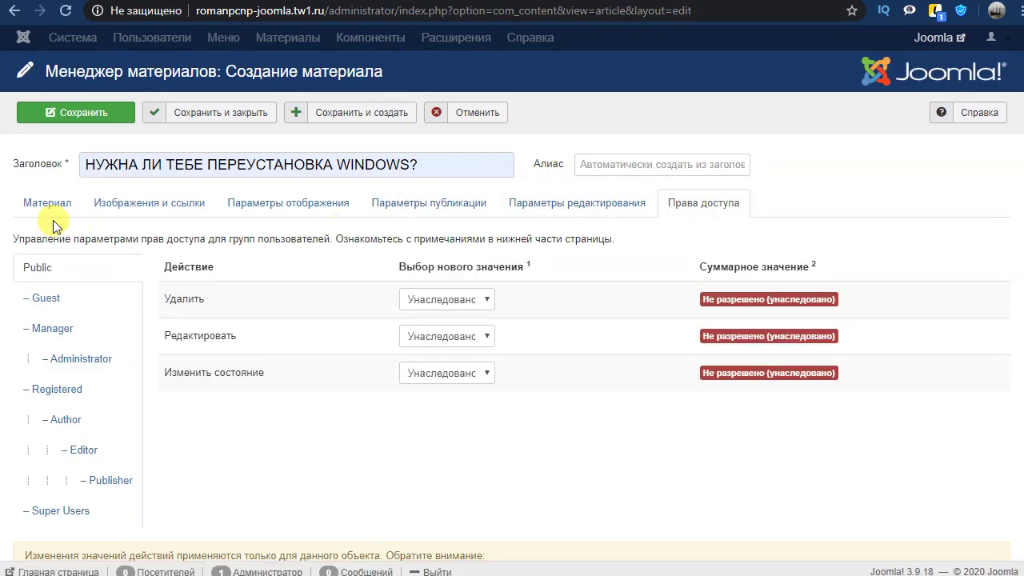
Examine the article's side options and its HTML source with the visual editor off, restore the editor and leave without saving
{"action": "left_click", "coordinate": [46, 212]}
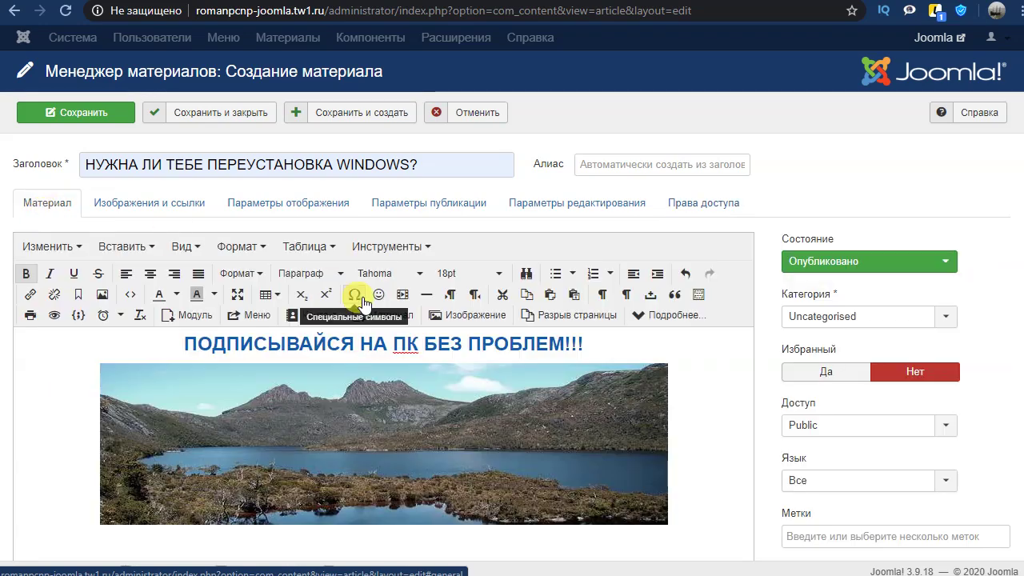
{"action": "scroll", "coordinate": [868, 327], "scroll_direction": "down", "scroll_amount": 1}
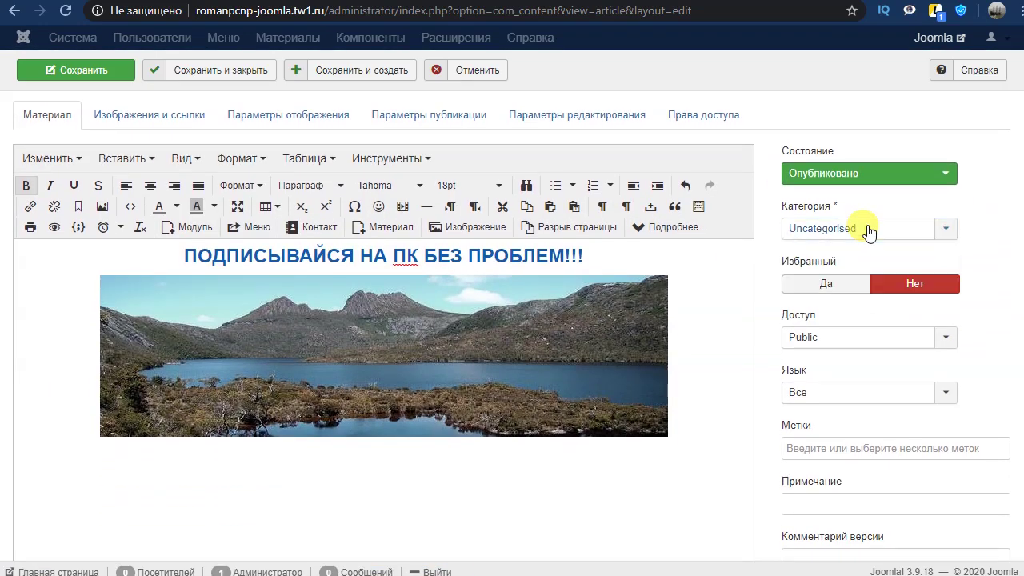
{"action": "scroll", "coordinate": [788, 391], "scroll_direction": "down", "scroll_amount": 3}
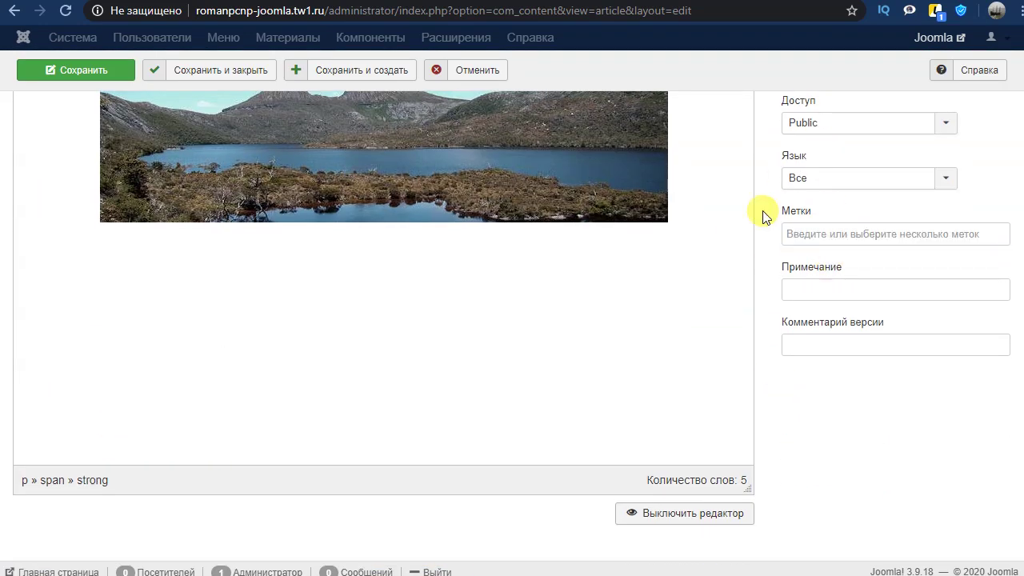
{"action": "left_click", "coordinate": [656, 513]}
{"action": "scroll", "coordinate": [434, 259], "scroll_direction": "up", "scroll_amount": 5}
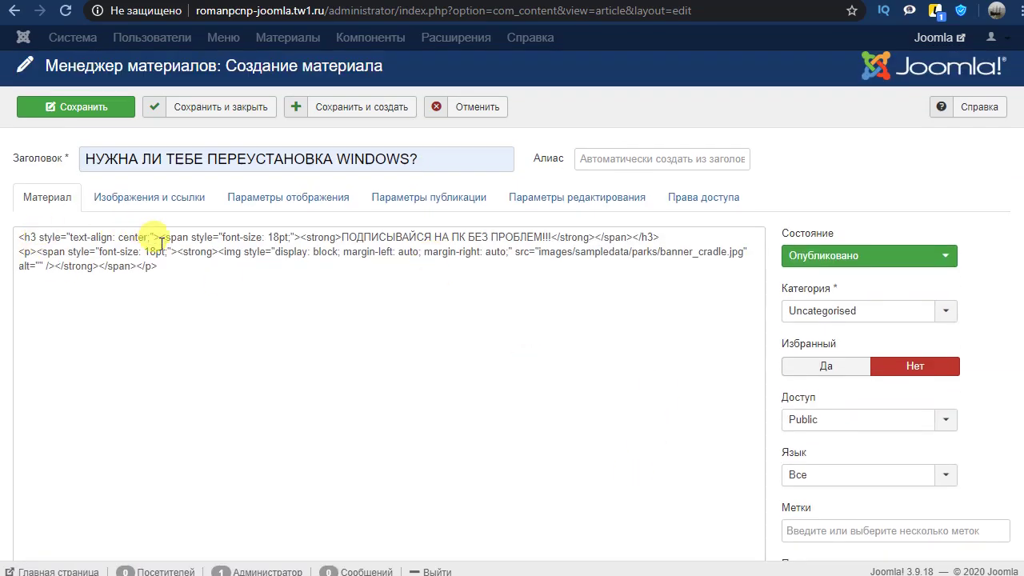
{"action": "scroll", "coordinate": [509, 442], "scroll_direction": "down", "scroll_amount": 2}
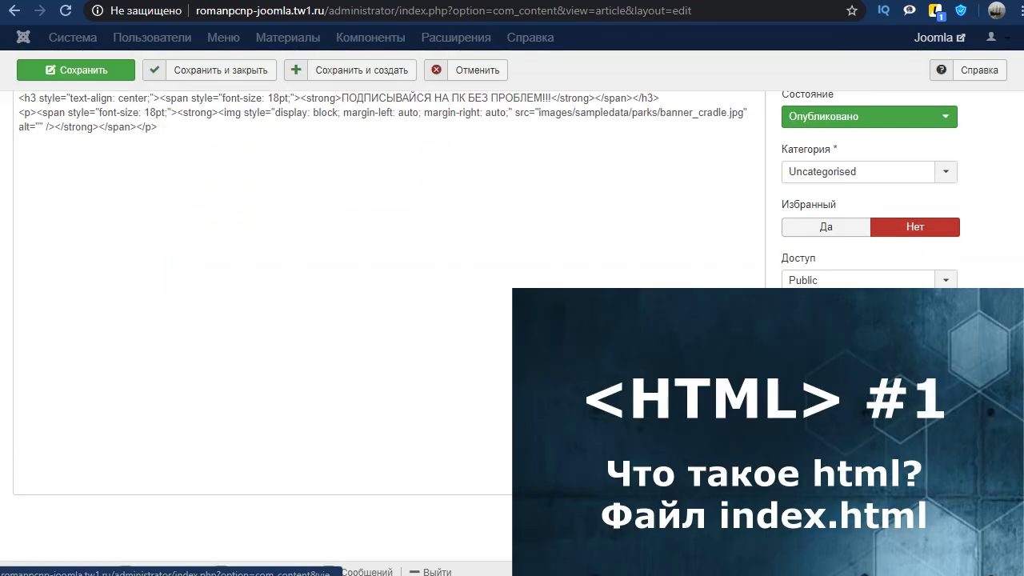
{"action": "left_click", "coordinate": [680, 516]}
{"action": "scroll", "coordinate": [405, 332], "scroll_direction": "up", "scroll_amount": 3}
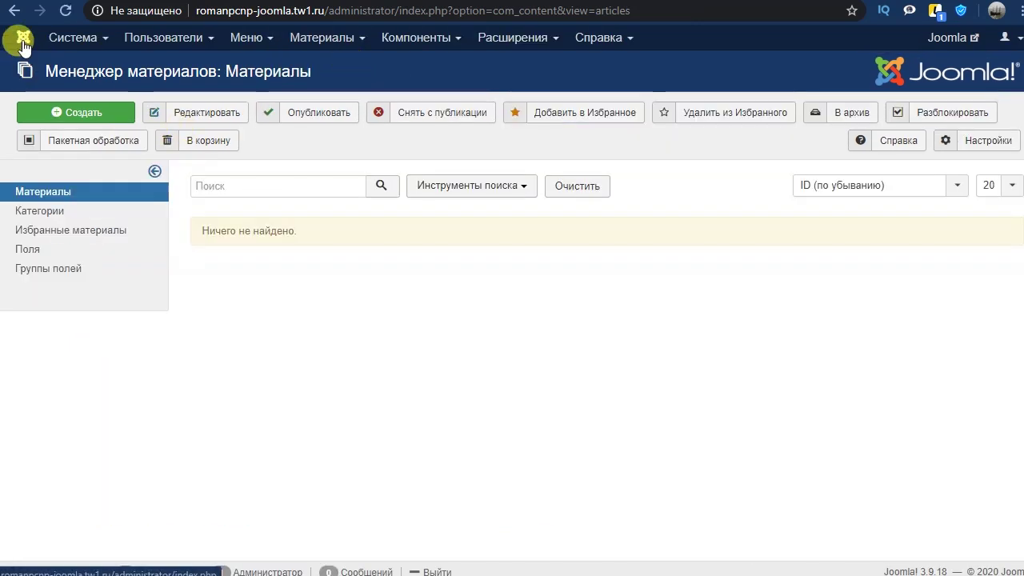
Look through the Joomla components, extensions and materials commands and the maintenance section of the control panel
{"action": "left_click", "coordinate": [412, 40]}
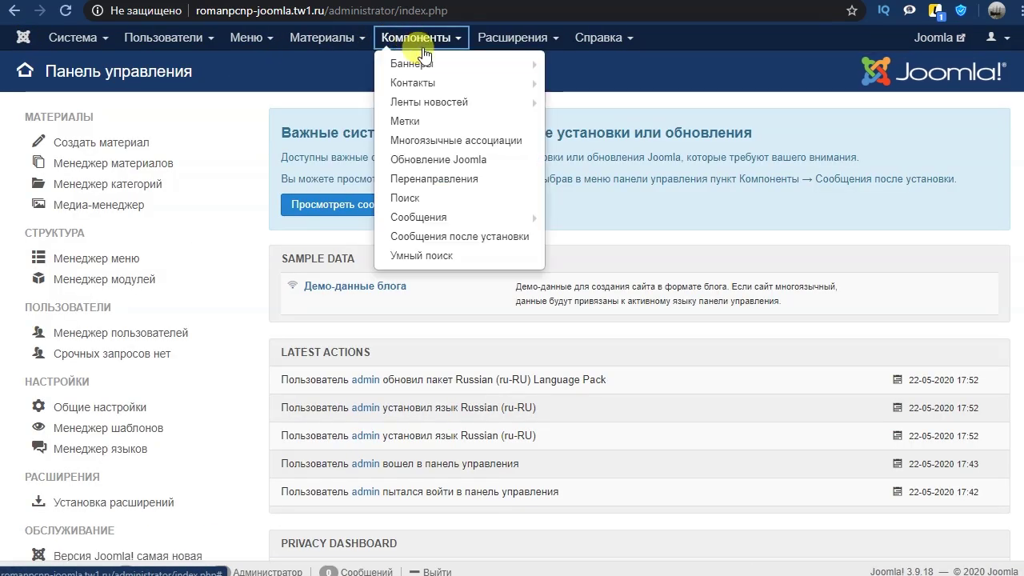
{"action": "mouse_move", "coordinate": [424, 90]}
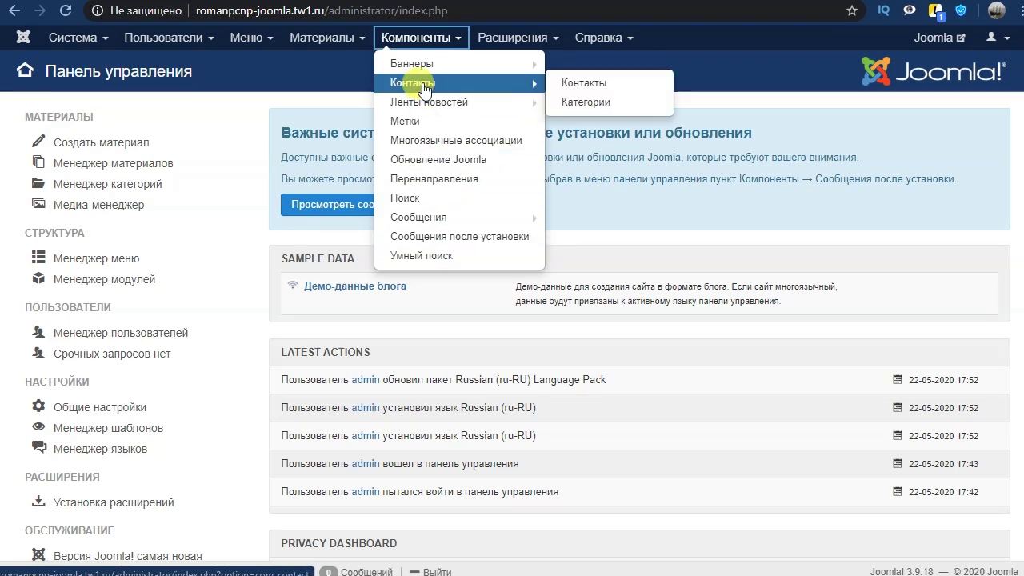
{"action": "left_click", "coordinate": [506, 38]}
{"action": "mouse_move", "coordinate": [545, 139]}
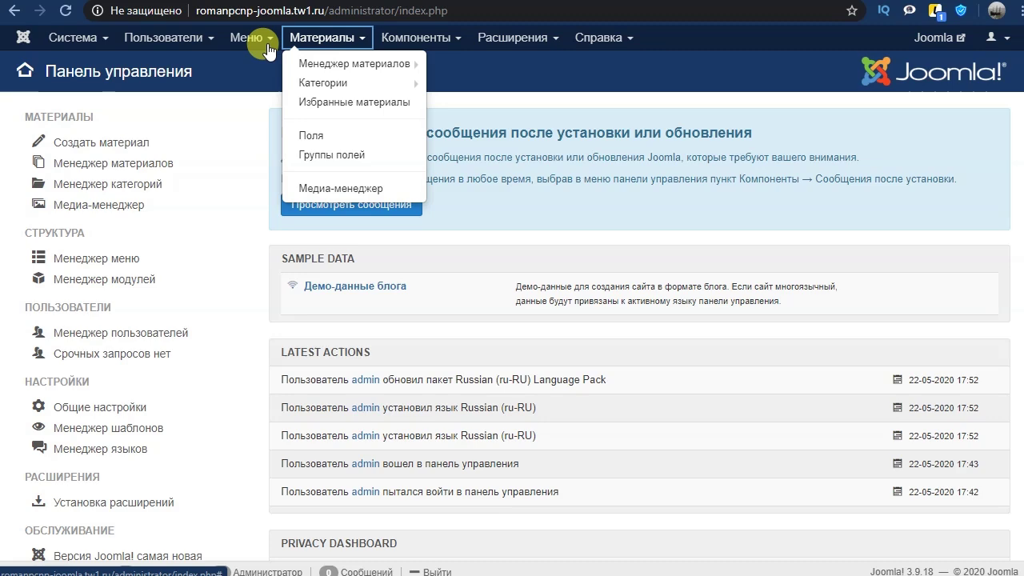
{"action": "mouse_move", "coordinate": [176, 41]}
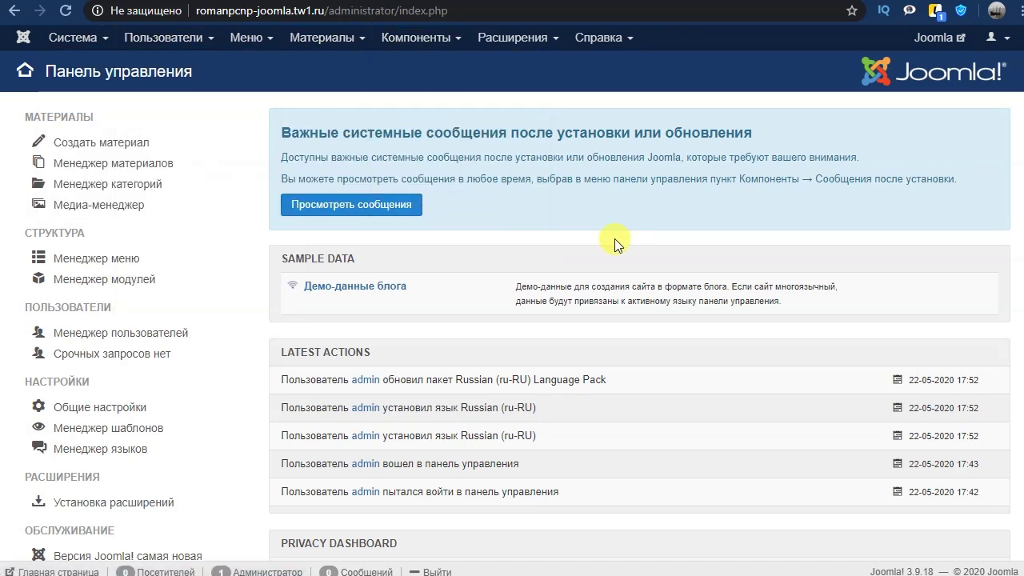
{"action": "scroll", "coordinate": [616, 244], "scroll_direction": "down", "scroll_amount": 3}
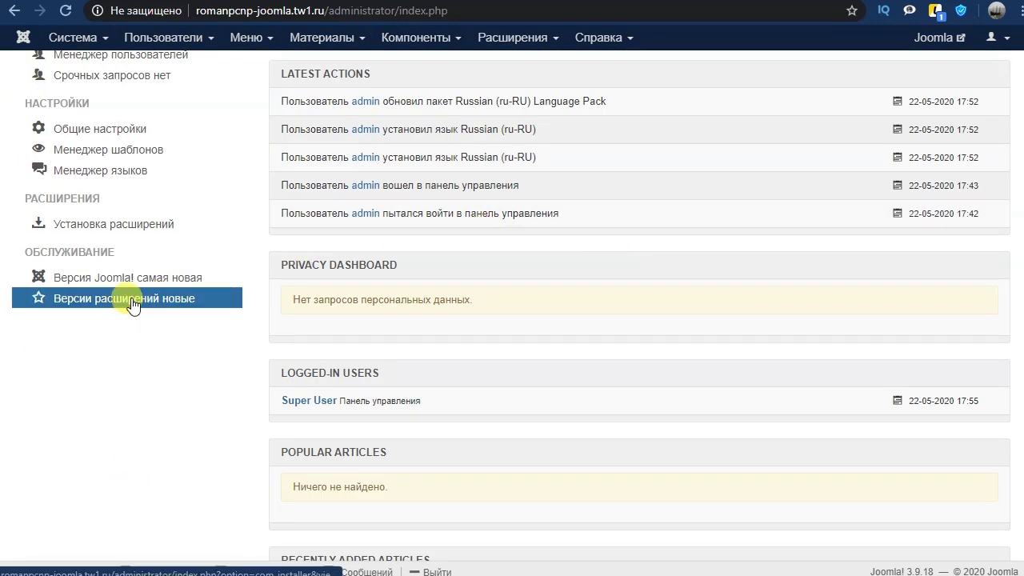
{"action": "scroll", "coordinate": [298, 237], "scroll_direction": "up", "scroll_amount": 4}
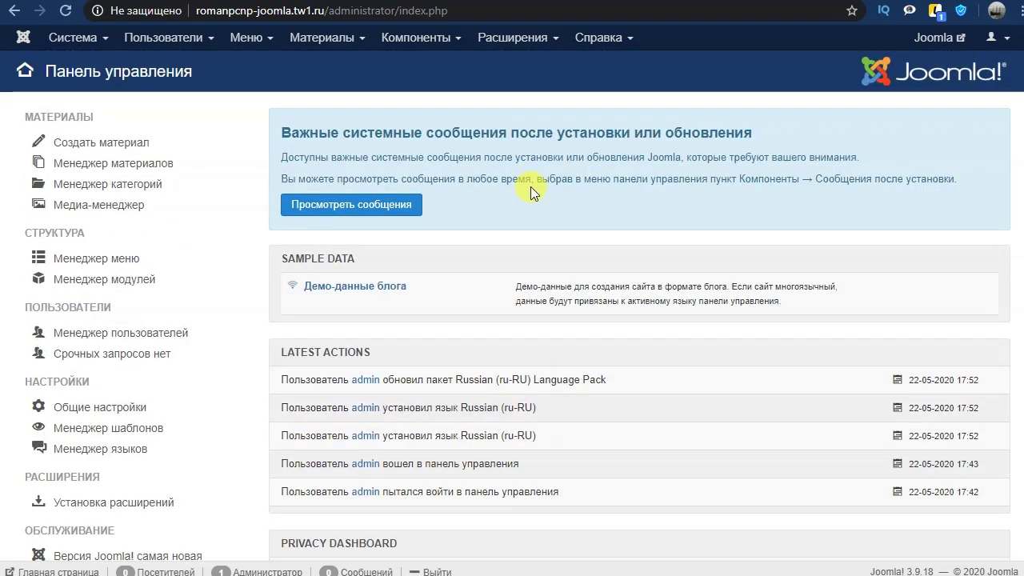